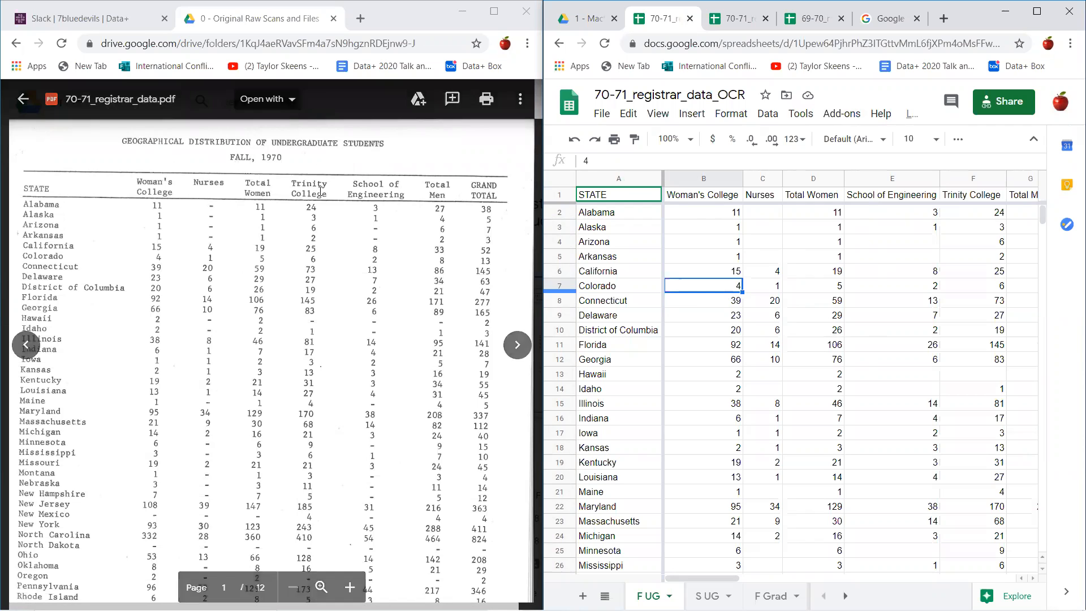
# - Look through the scanned state tables in 70-71_registrar_data.pdf and return to the Fall 1970 page
pyautogui.scroll(-15, 319, 193)
pyautogui.scroll(15, 320, 188)
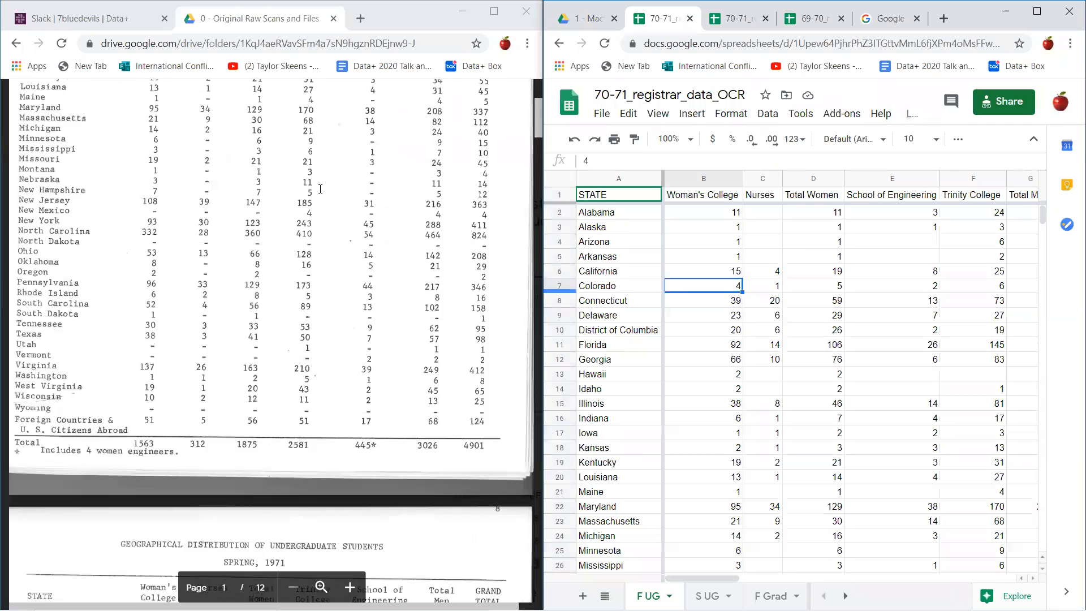
pyautogui.scroll(-20, 270, 159)
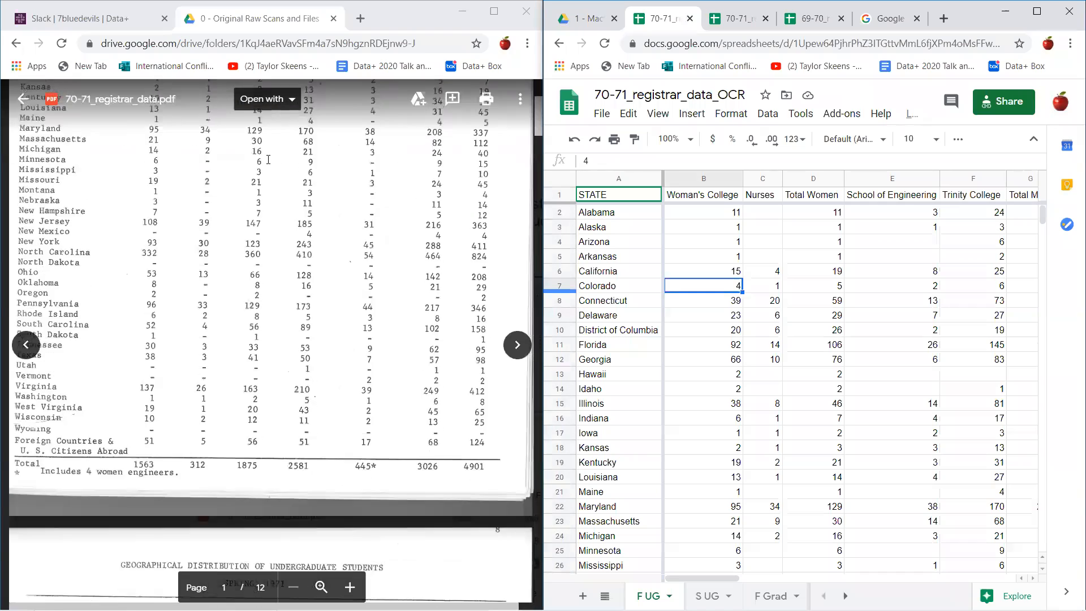
pyautogui.scroll(20, 264, 239)
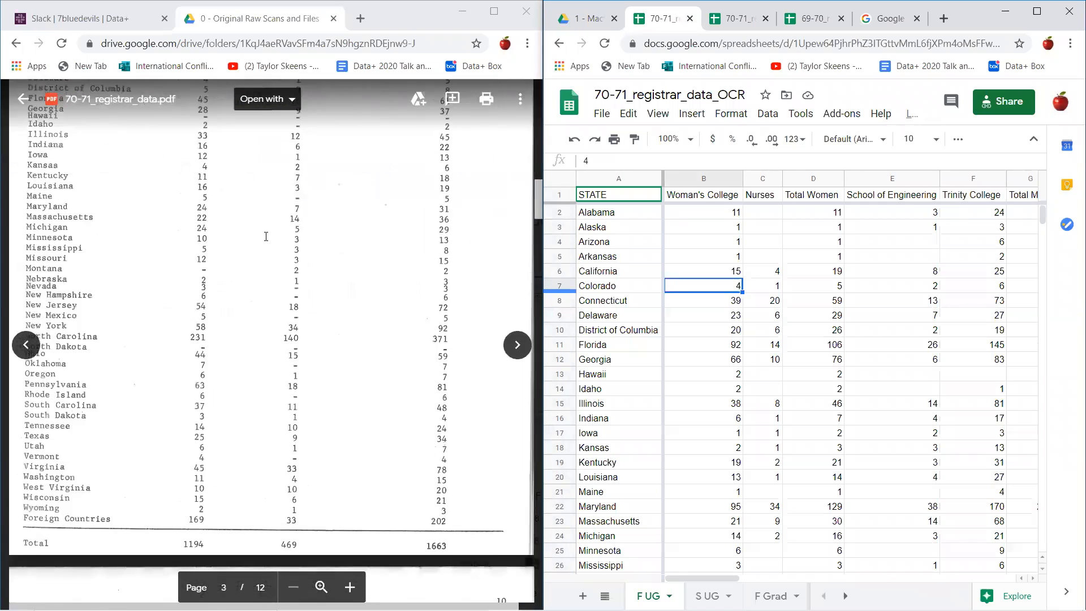
pyautogui.scroll(1, 295, 195)
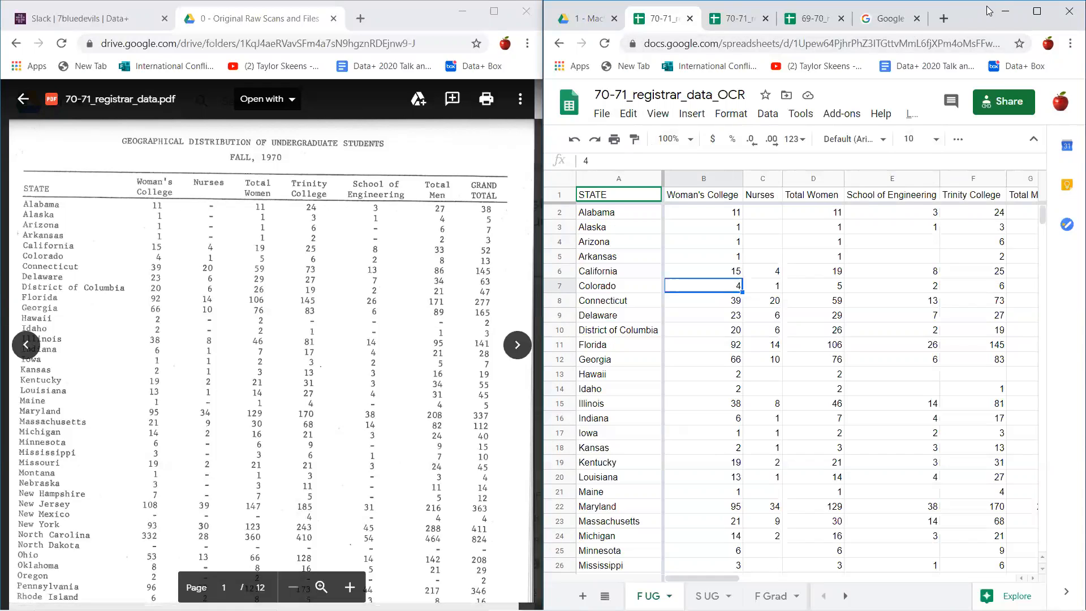
# - Maximize the 70-71_registrar_data_OCR spreadsheet window and look over the state rows on the F UG sheet
pyautogui.click(1039, 11)
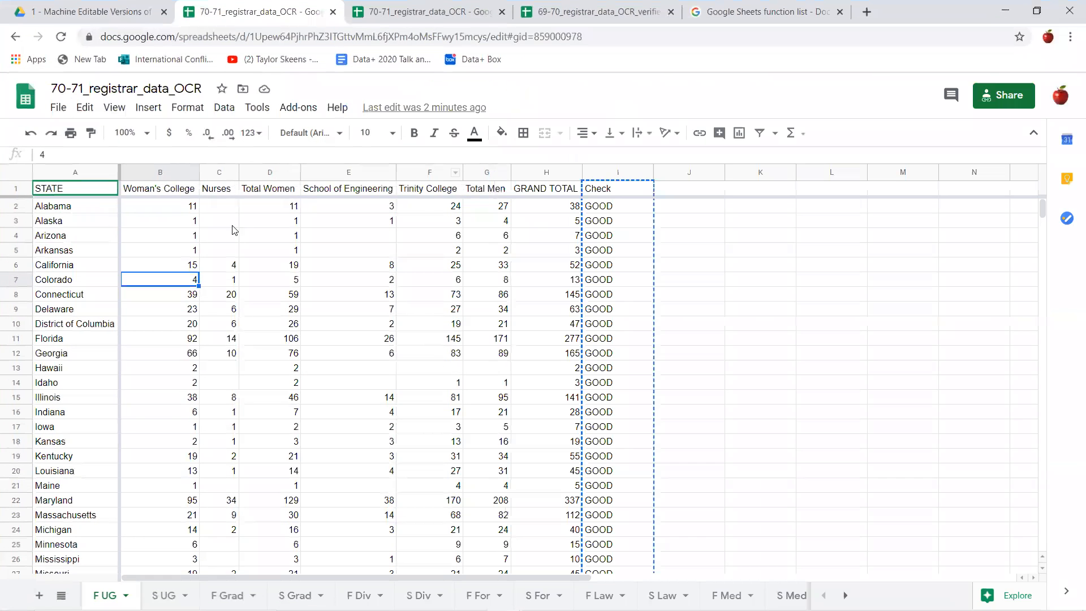
pyautogui.click(689, 339)
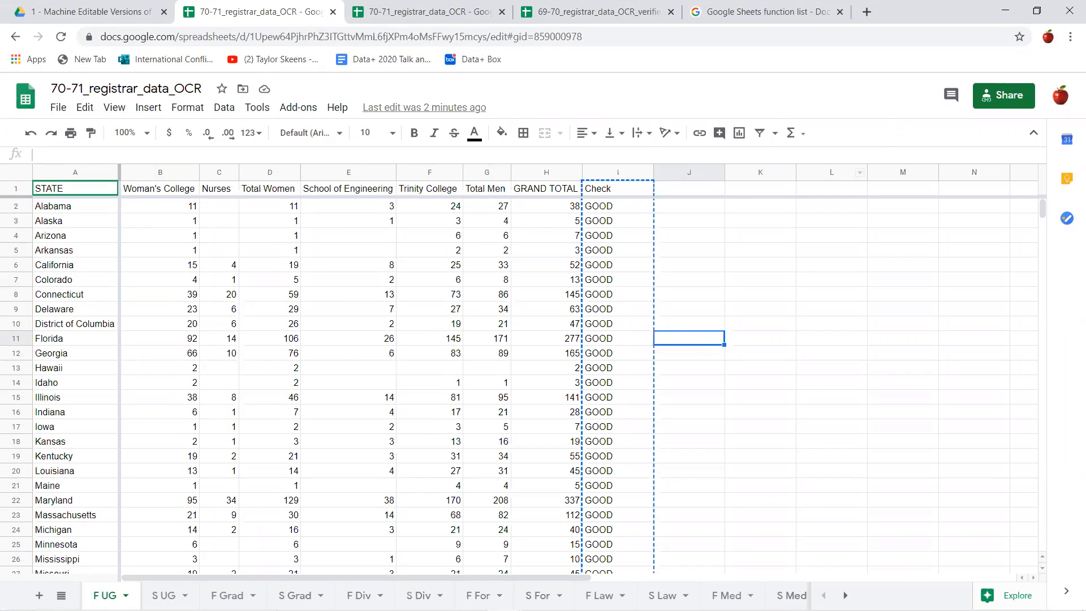
pyautogui.scroll(-5, 166, 418)
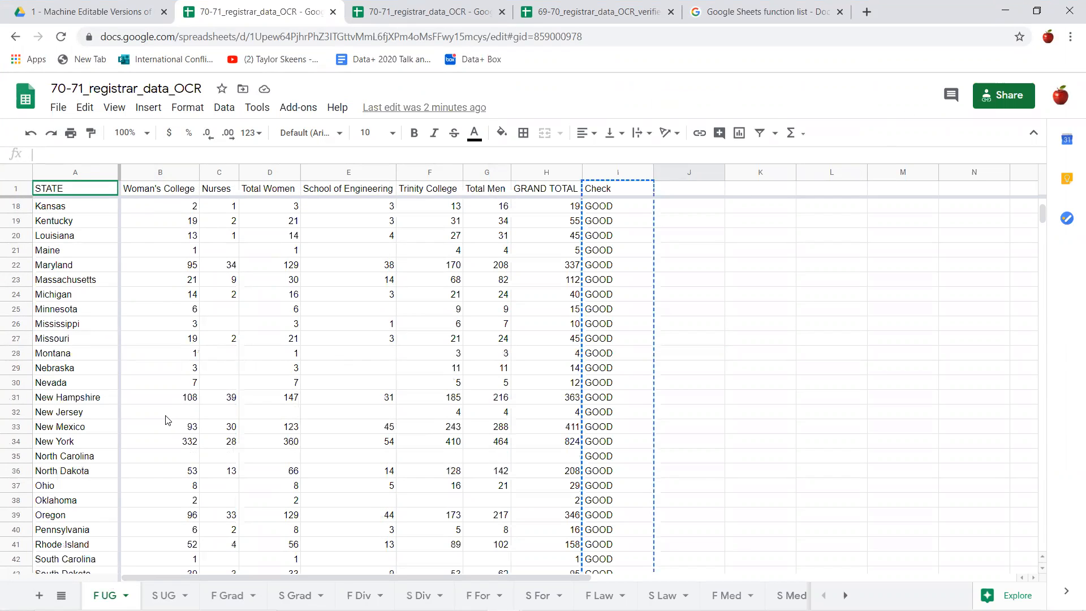
pyautogui.scroll(5, 166, 419)
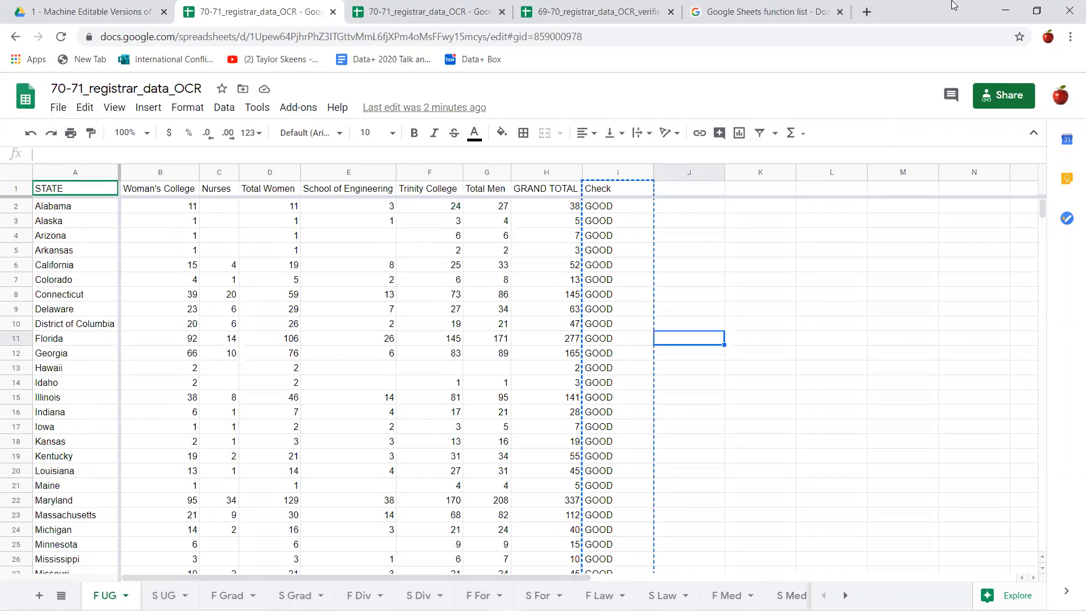
pyautogui.moveTo(954, 2); pyautogui.dragTo(1085, 161)
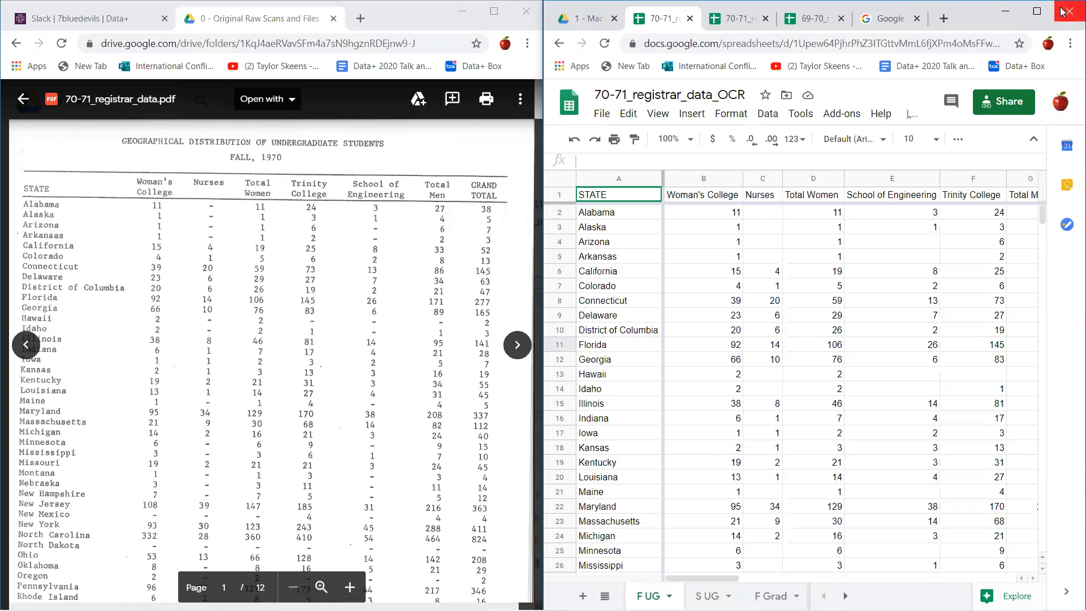
pyautogui.click(1033, 16)
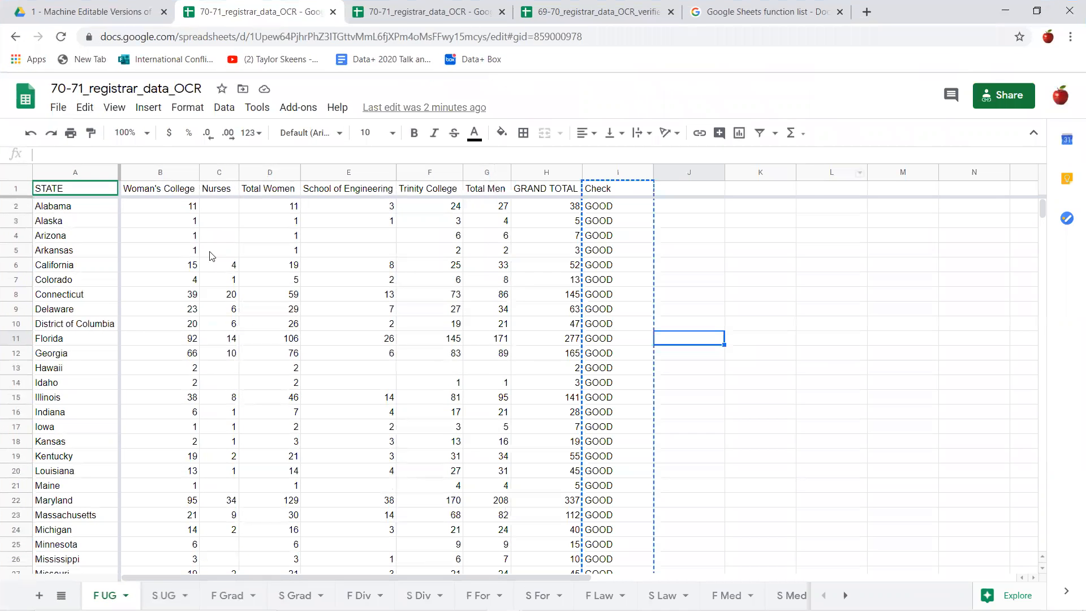
# - Examine the Check column beside the grand totals and the Check row below the TOTAL row
pyautogui.click(202, 234)
pyautogui.click(185, 207)
pyautogui.click(760, 294)
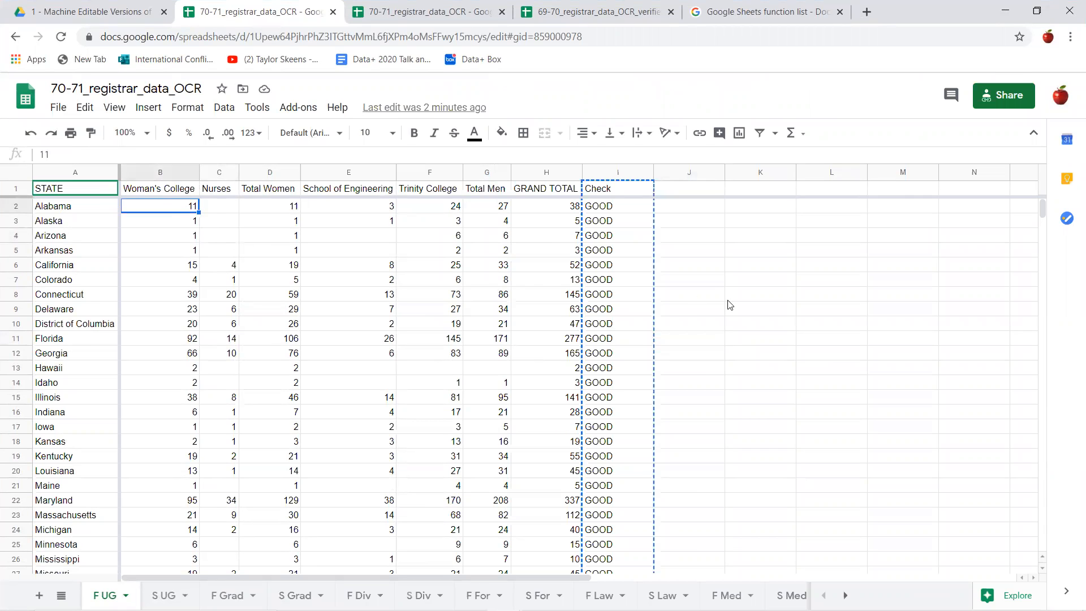
pyautogui.click(640, 191)
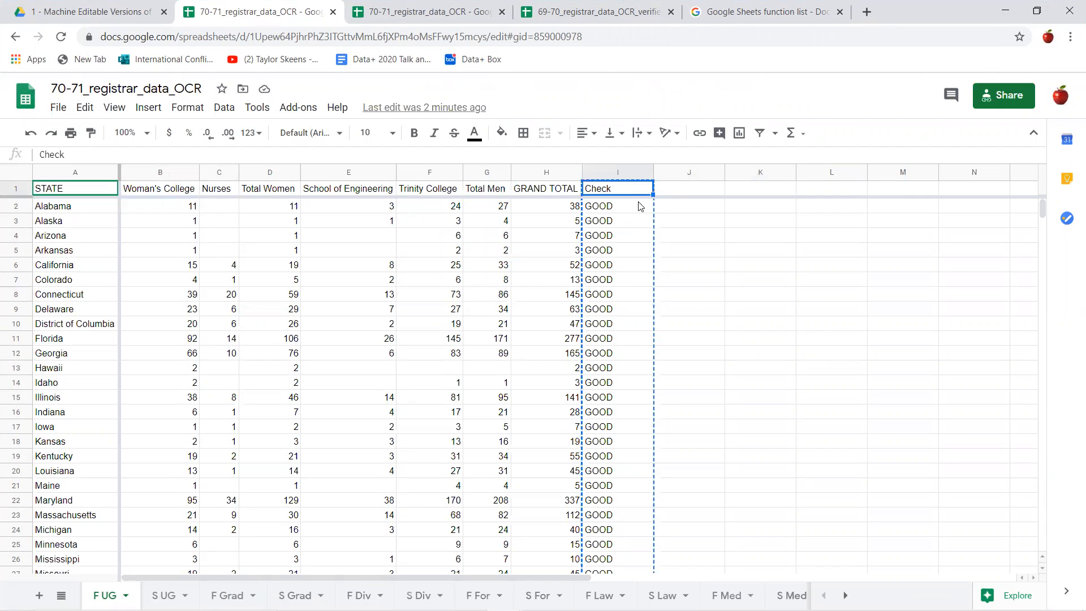
pyautogui.scroll(-10, 412, 287)
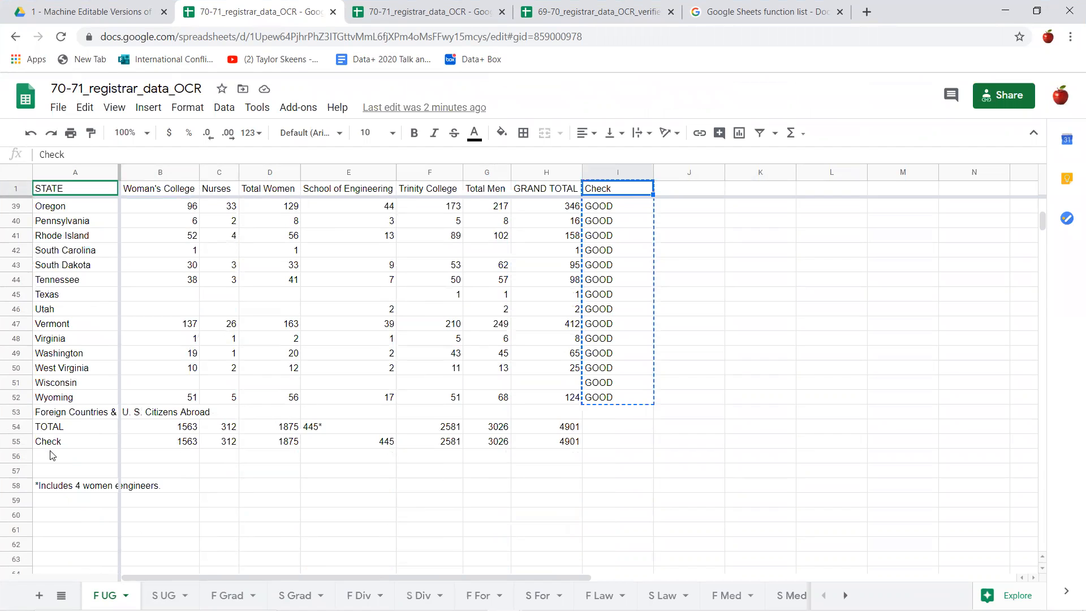
pyautogui.click(56, 443)
pyautogui.scroll(10, 1024, 308)
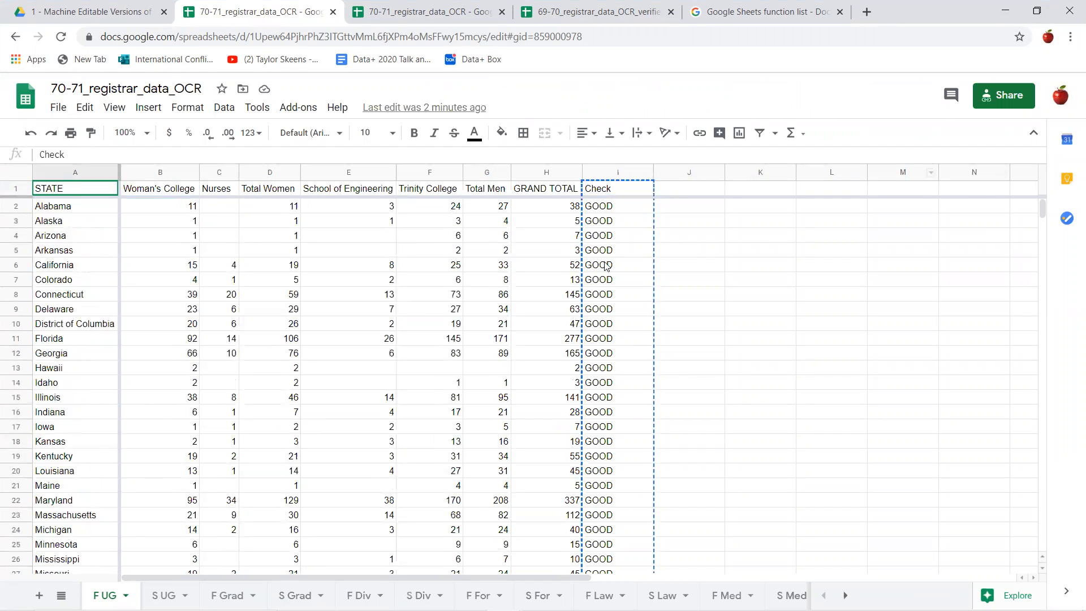
# - Open the Check formula in I2 and examine its IF condition and its "GOOD" and "BAD BAD FIX ERROR" outcomes
pyautogui.click(611, 209)
pyautogui.moveTo(497, 154); pyautogui.dragTo(48, 157)
pyautogui.click(177, 154)
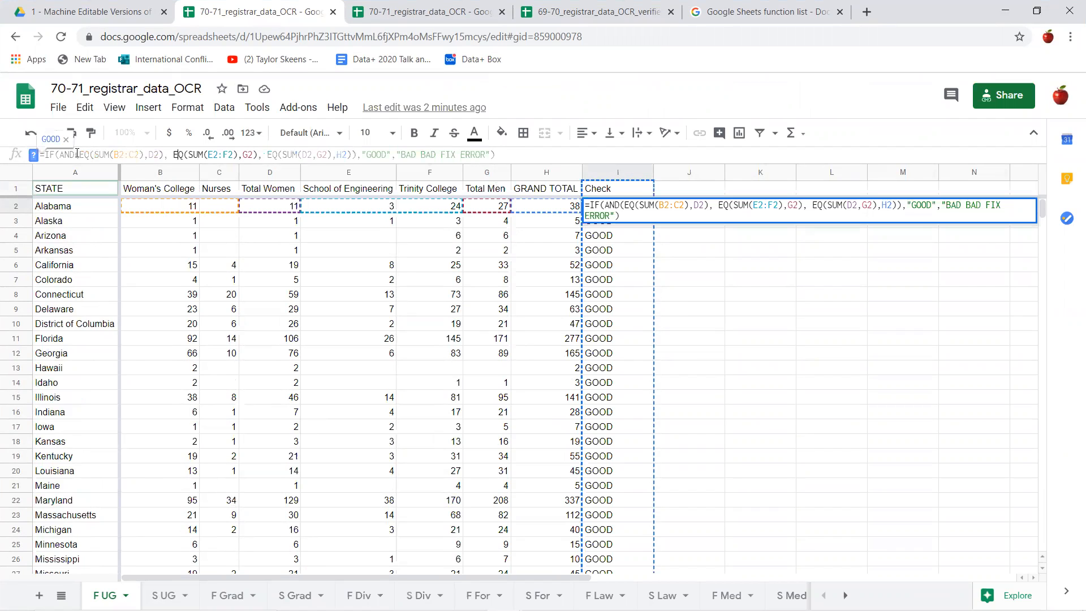
pyautogui.click(59, 154)
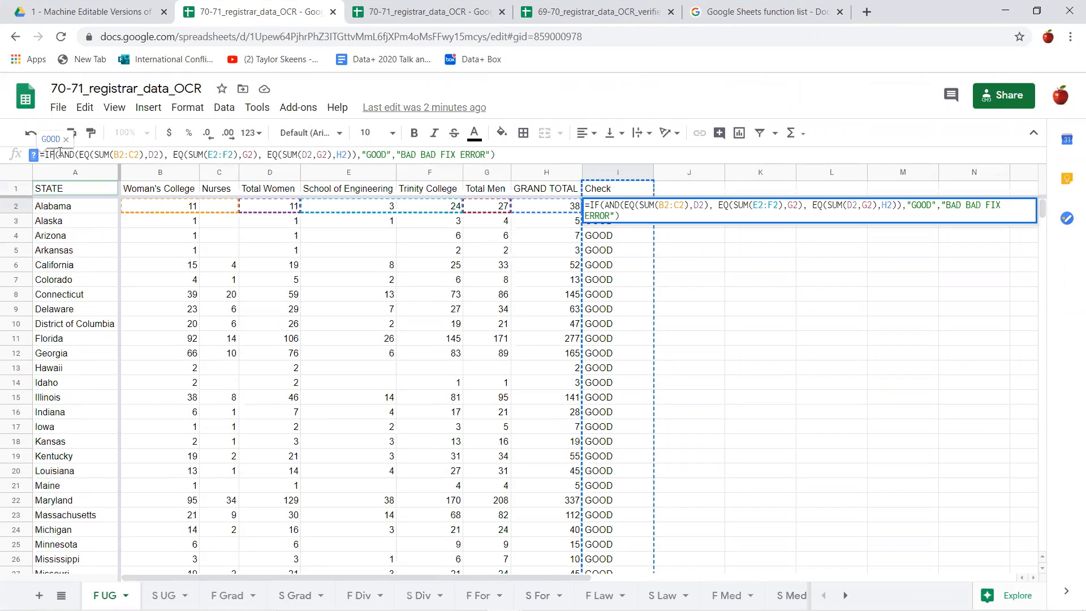
pyautogui.moveTo(59, 153); pyautogui.dragTo(259, 153)
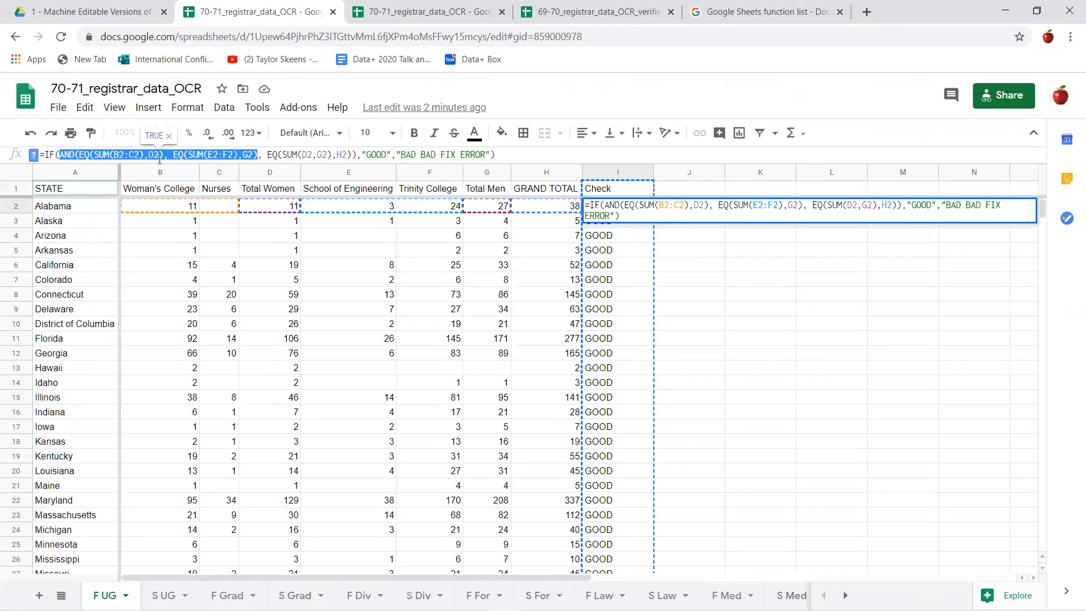
pyautogui.moveTo(356, 153); pyautogui.dragTo(70, 158)
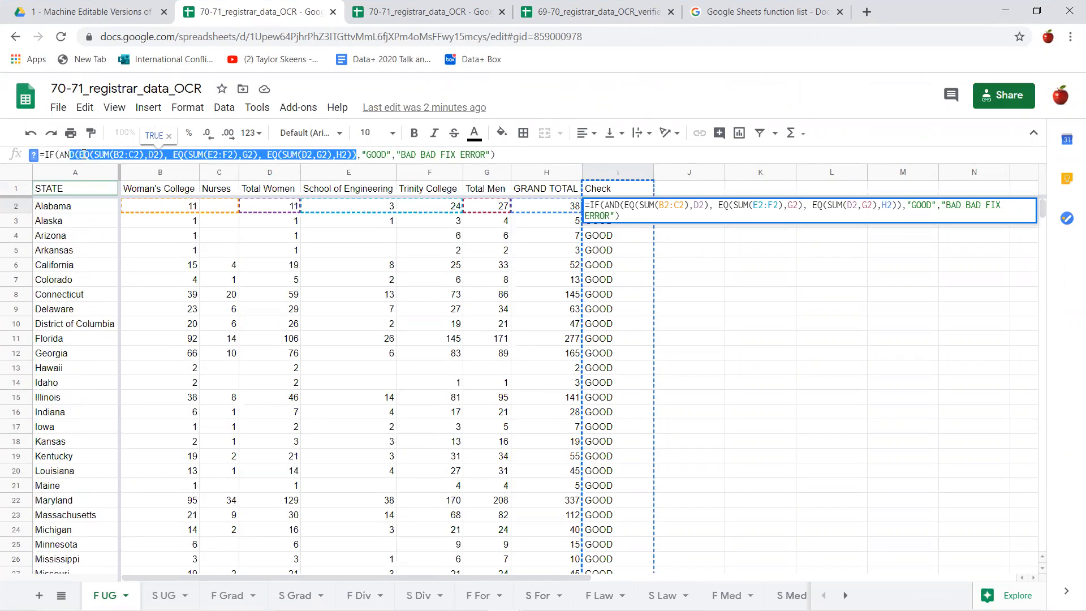
pyautogui.doubleClick(381, 153)
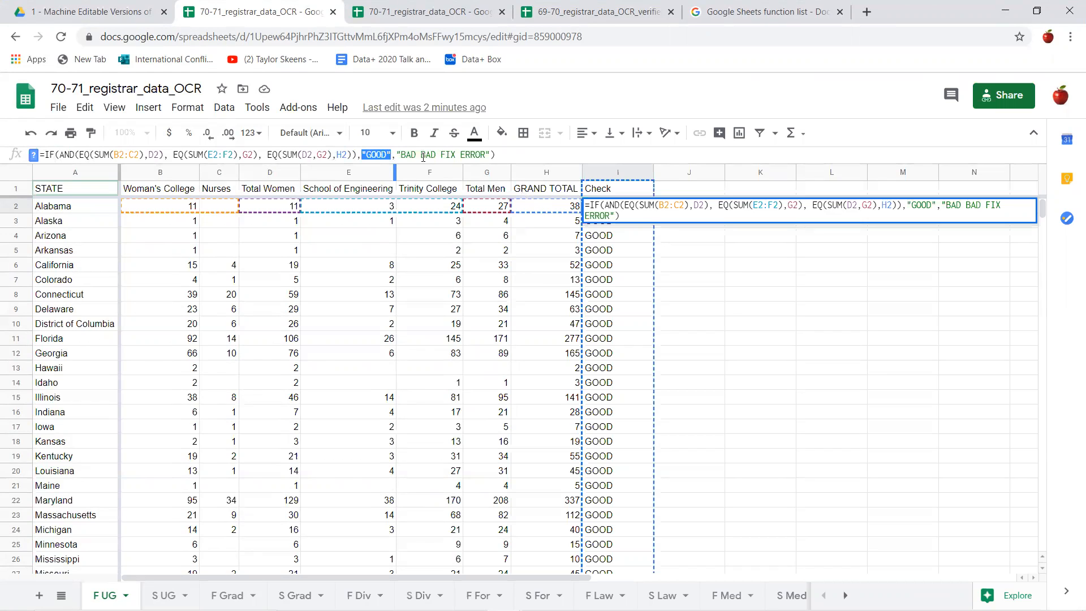
pyautogui.moveTo(396, 153); pyautogui.dragTo(495, 158)
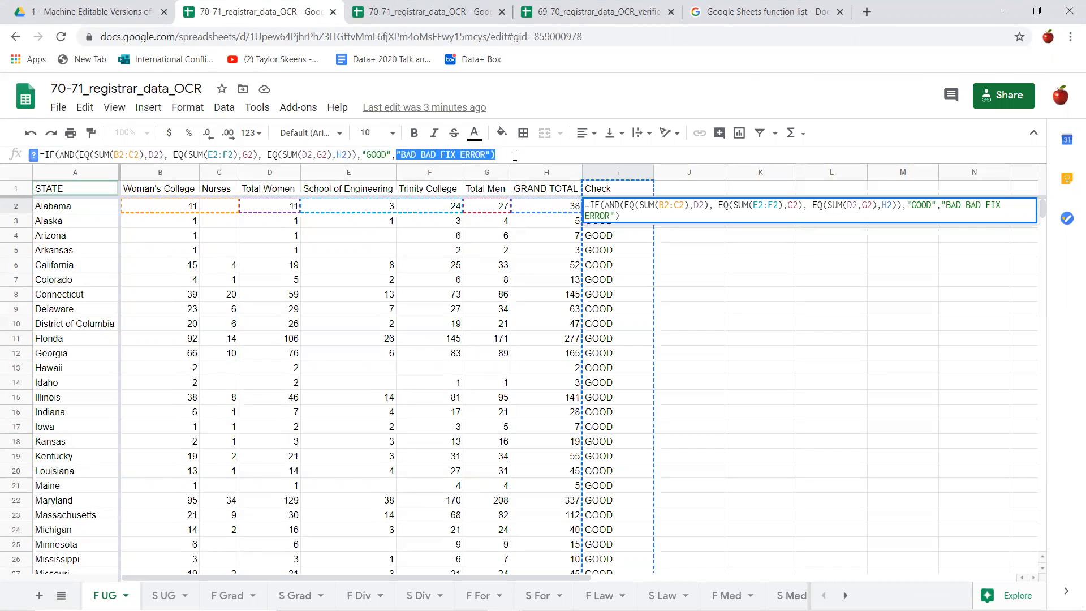
pyautogui.click(551, 157)
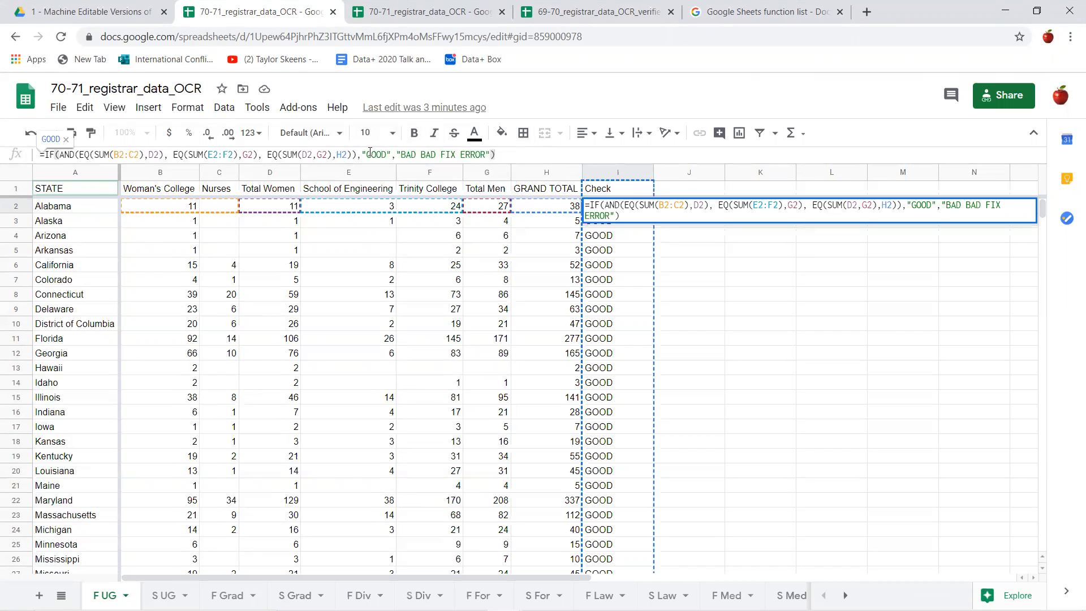
# - Examine each EQ comparison inside the I2 formula's AND condition, leaving the formula unedited
pyautogui.moveTo(358, 156); pyautogui.dragTo(61, 156)
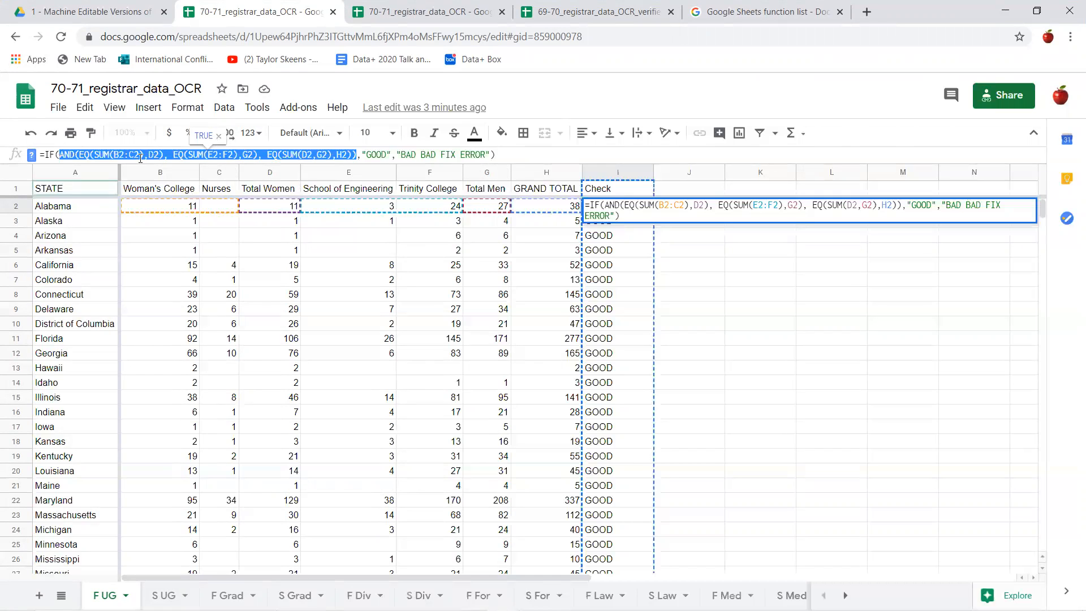
pyautogui.click(167, 154)
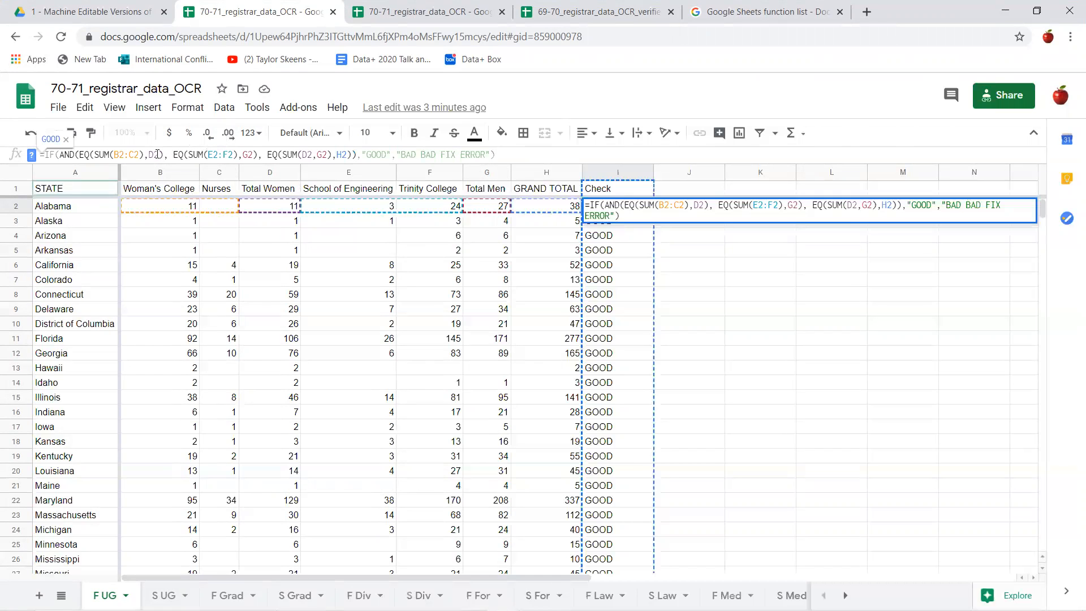
pyautogui.moveTo(168, 155); pyautogui.dragTo(80, 154)
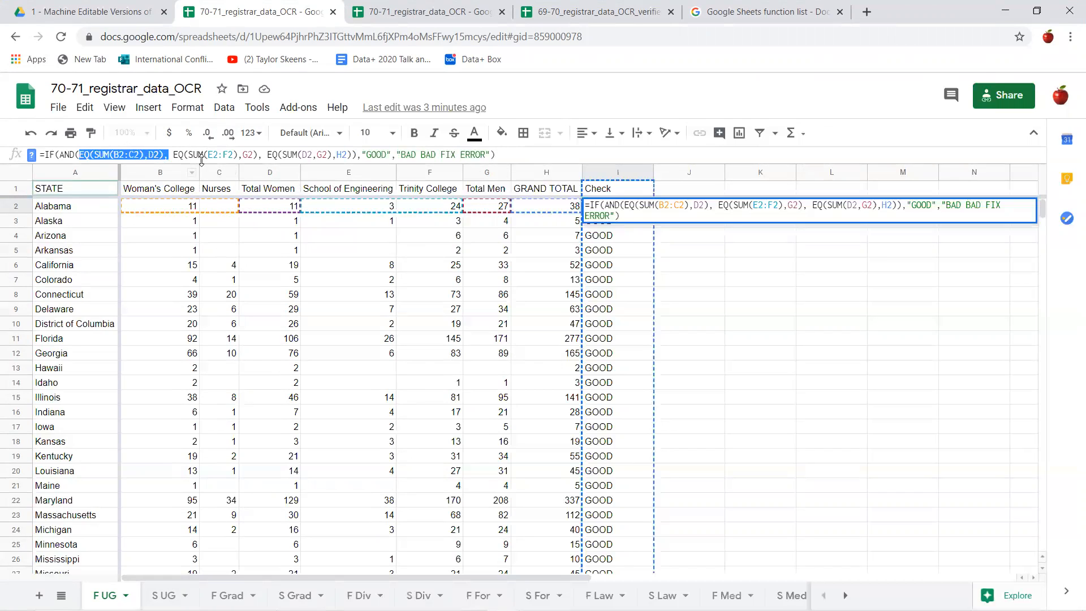
pyautogui.moveTo(175, 154); pyautogui.dragTo(258, 154)
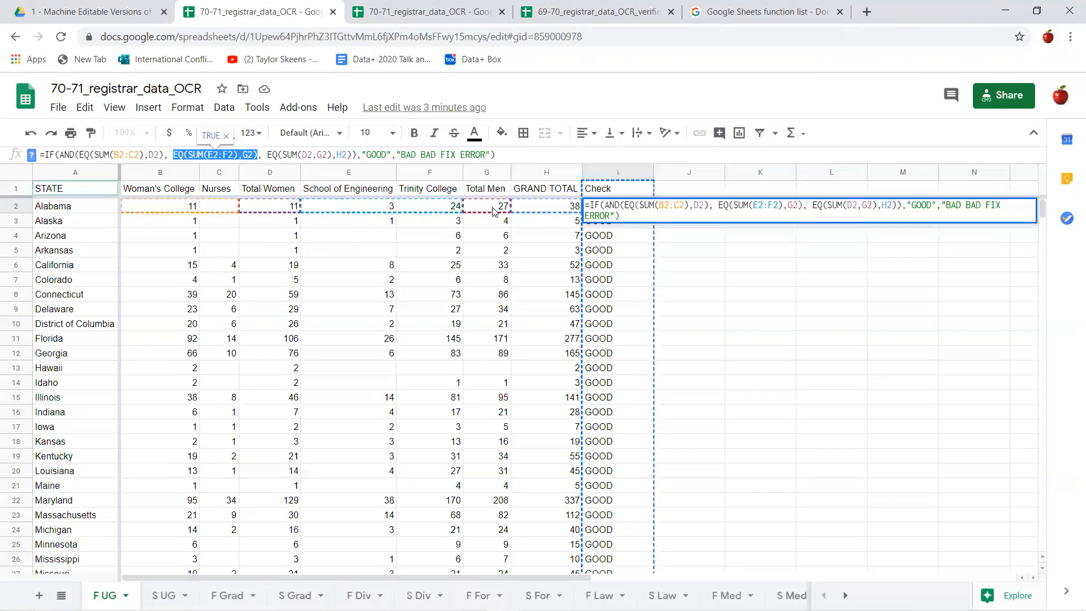
pyautogui.moveTo(268, 154); pyautogui.dragTo(356, 154)
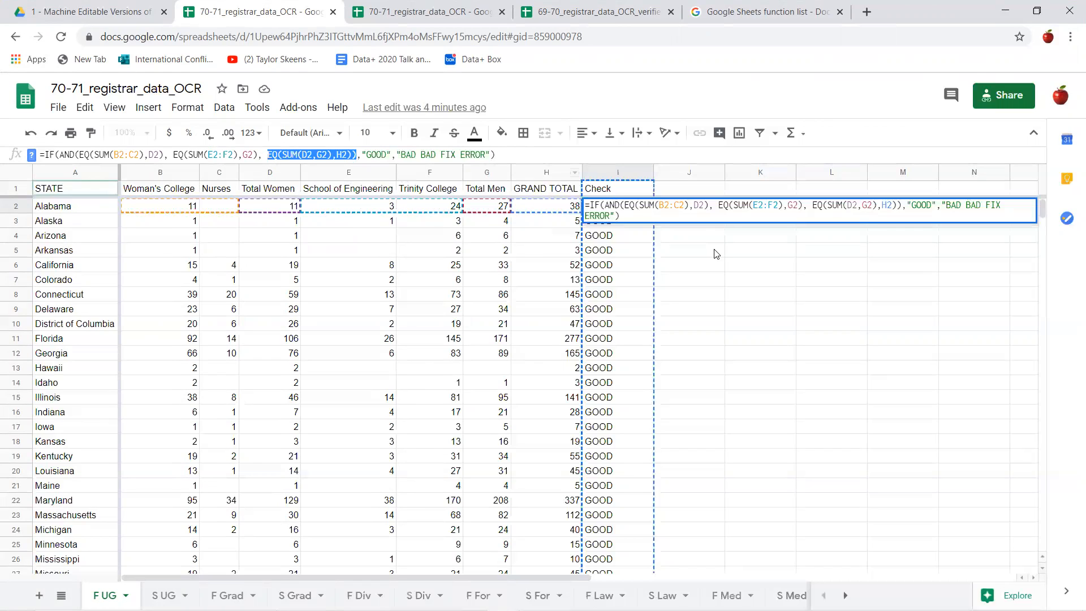
pyautogui.click(694, 214)
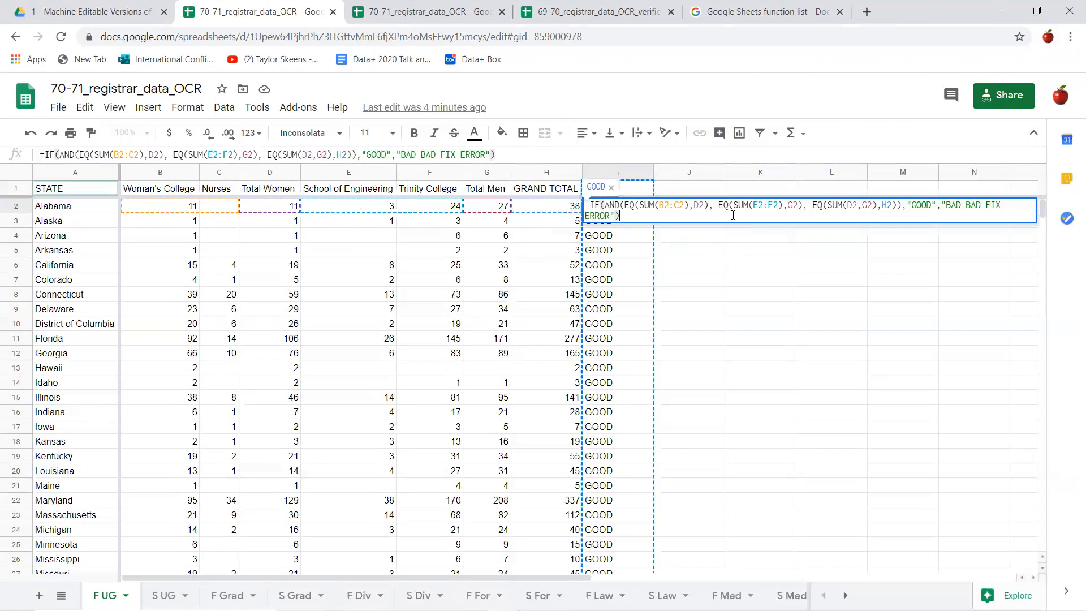
pyautogui.press('Escape')
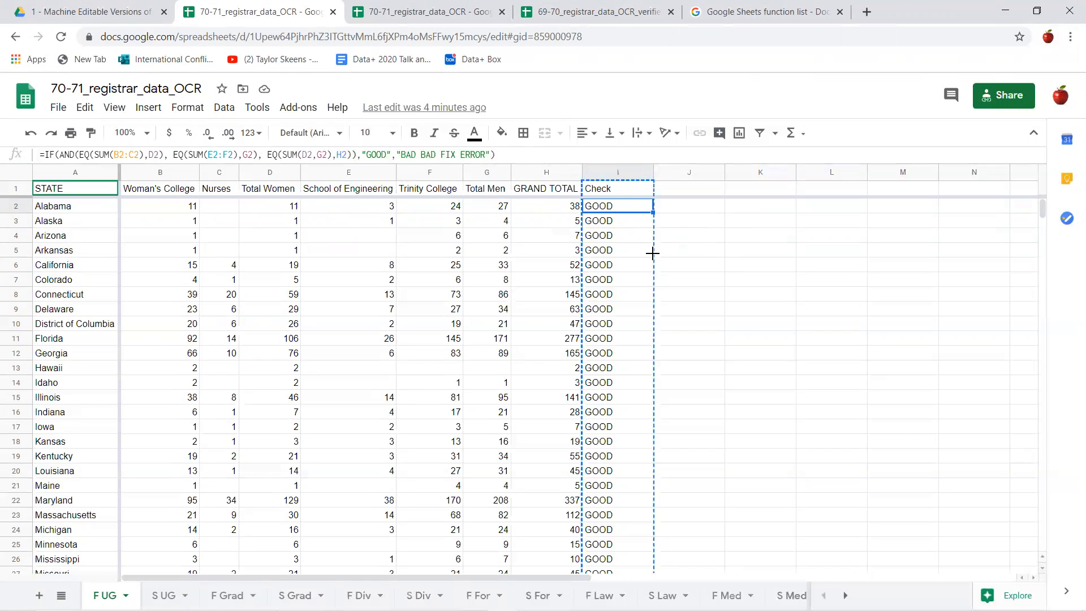
# - Fill the I2 Check formula down column I through the Wyoming row, I52
pyautogui.scroll(-9, 636, 459)
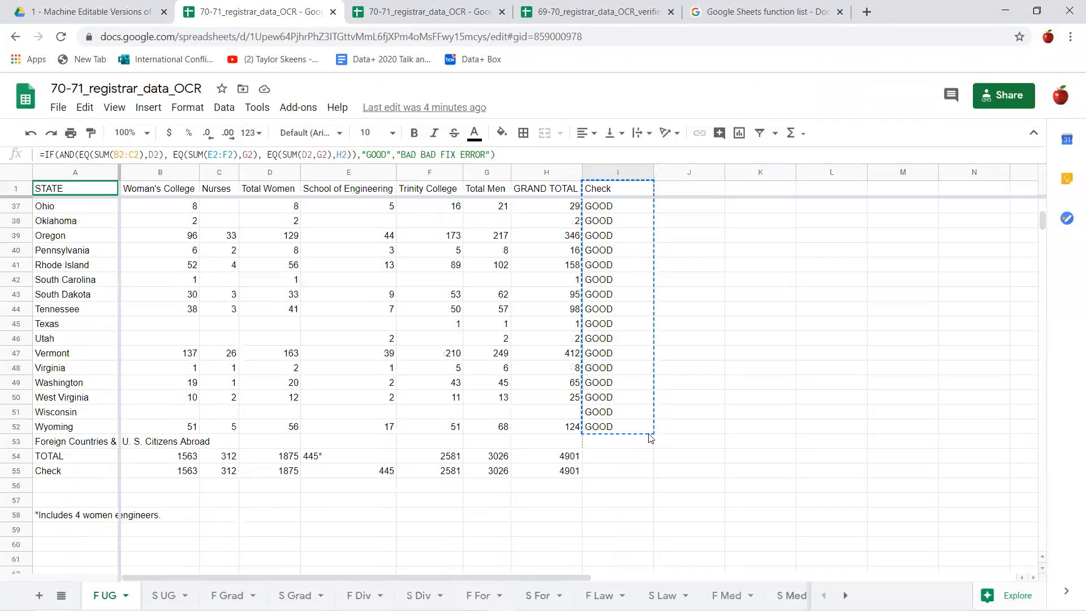
pyautogui.hotkey('ctrl', 'v')
pyautogui.scroll(9, 673, 331)
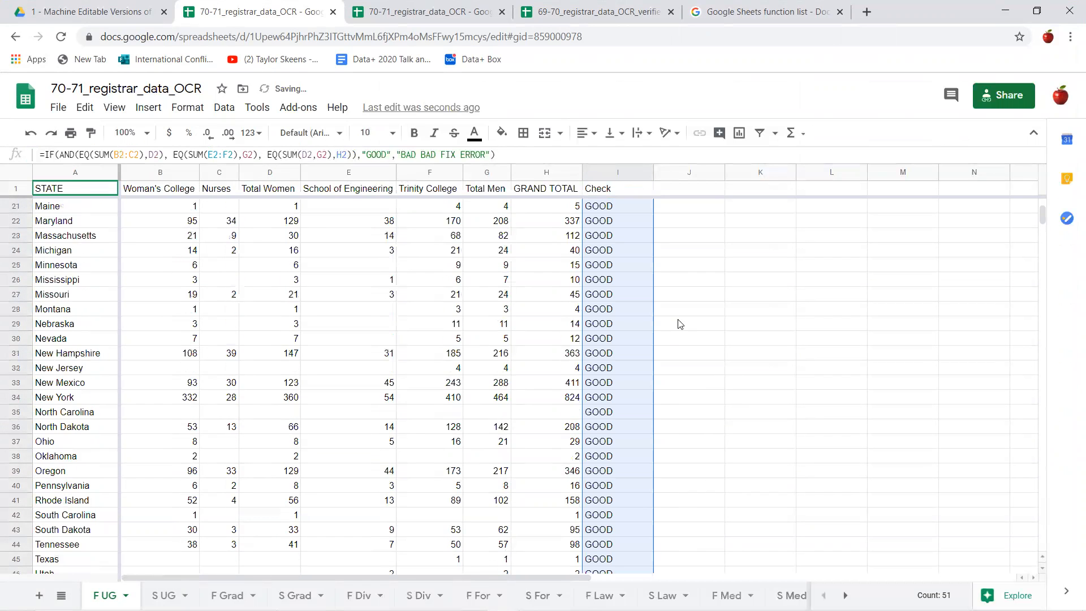
pyautogui.scroll(1, 687, 327)
pyautogui.click(744, 280)
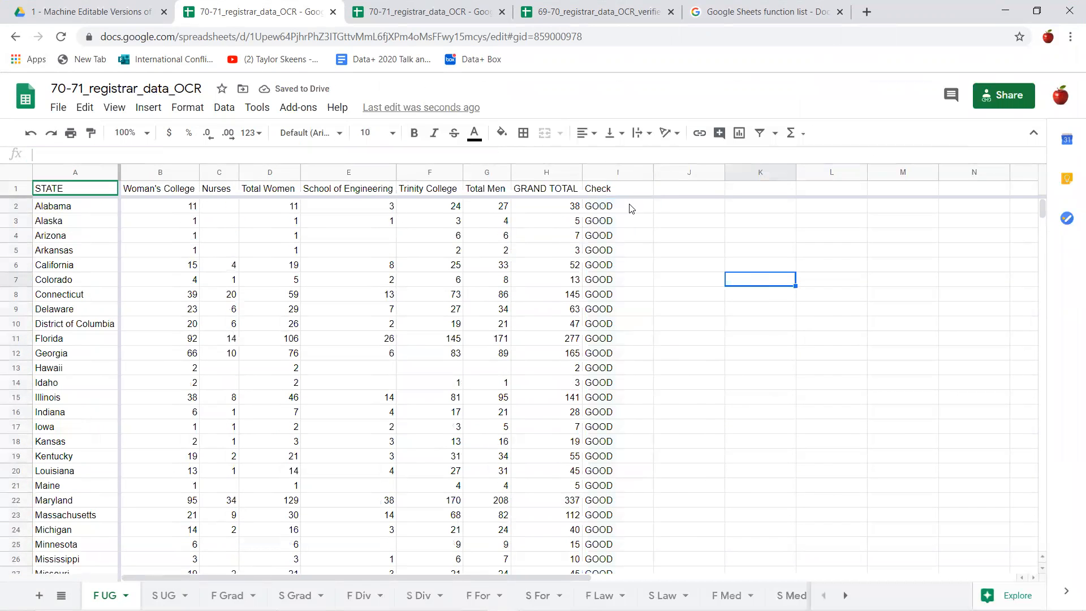
# - Review the filled Check column and set Arkansas's grand total in H5 to 8 to test the formula
pyautogui.scroll(-4, 604, 242)
pyautogui.scroll(-6, 604, 237)
pyautogui.scroll(10, 611, 233)
pyautogui.click(568, 254)
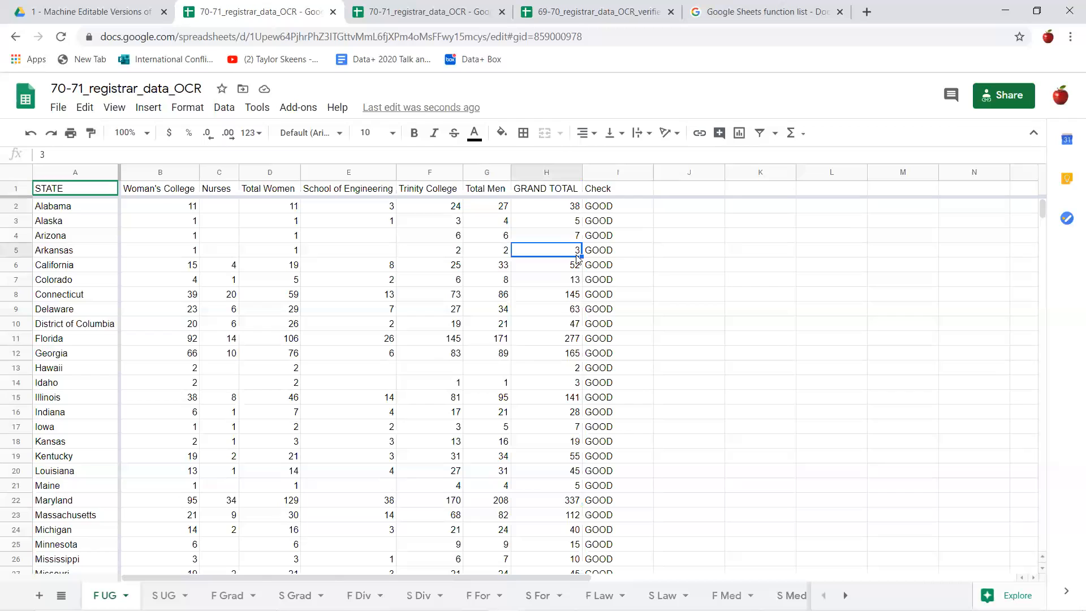
pyautogui.write('8')
pyautogui.press('Return')
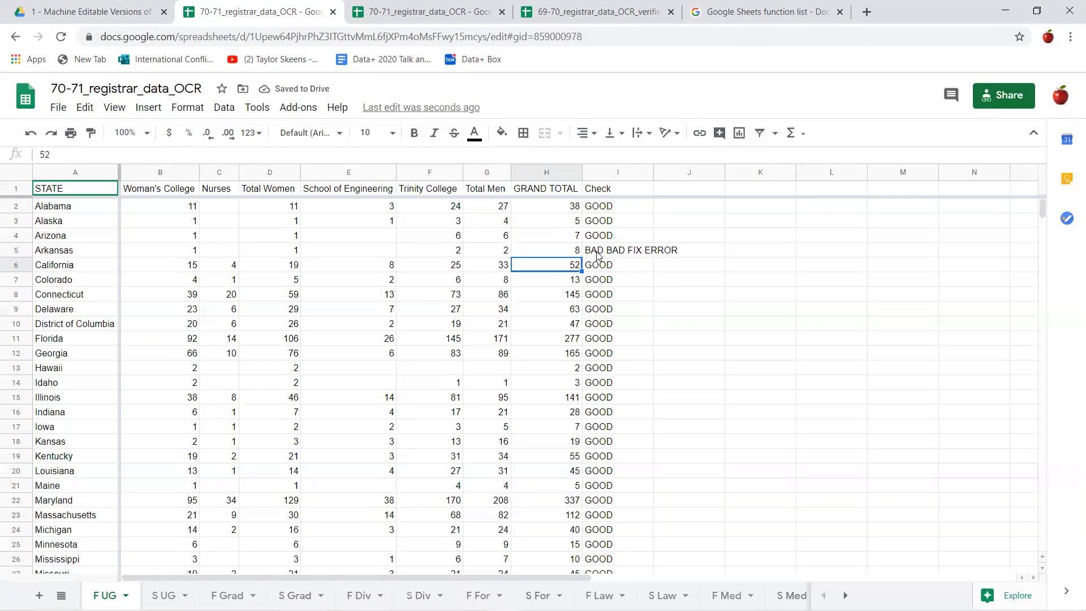
# - Consult the scanned PDF for Arkansas's grand total and set H5 on the F UG sheet to 3
pyautogui.click(1037, 11)
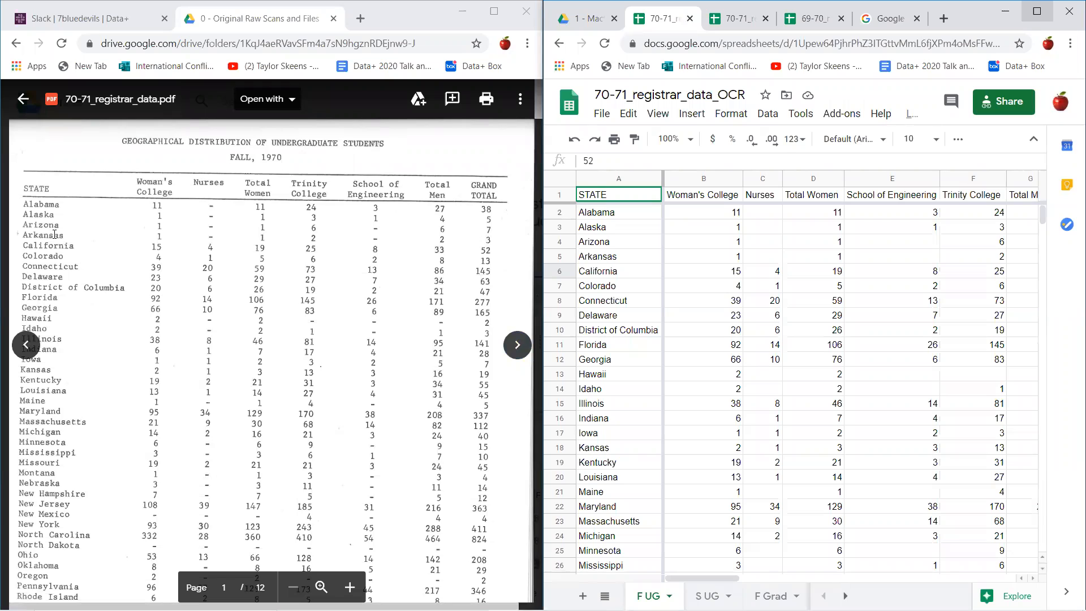
pyautogui.click(1037, 11)
pyautogui.click(540, 247)
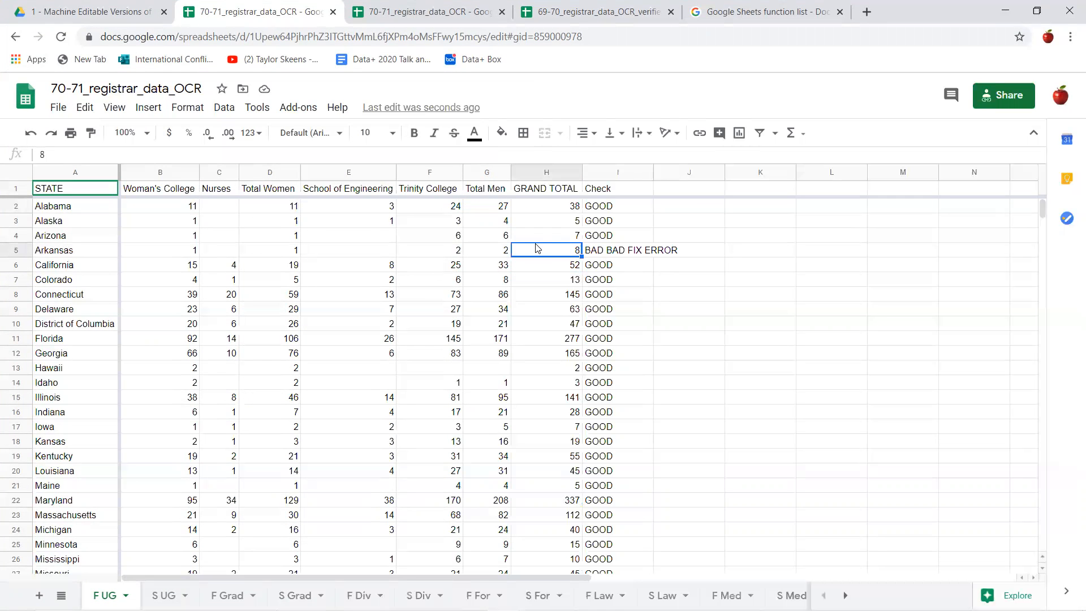
pyautogui.write('3')
pyautogui.press('Return')
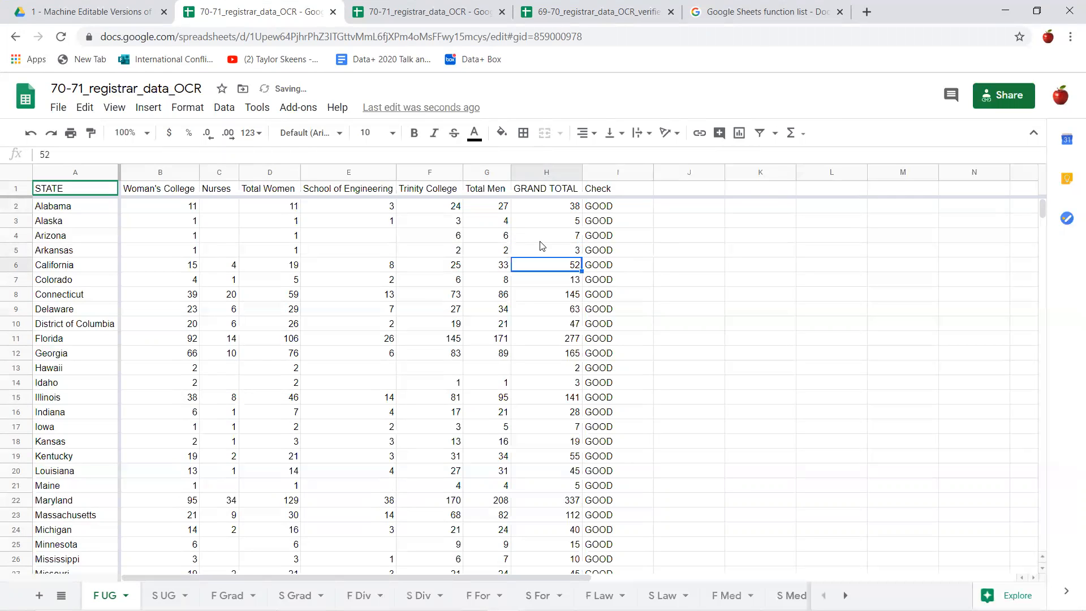
# - Examine the bottom Check row's column sums against the TOTAL row, including the School of Engineering total with its asterisk
pyautogui.scroll(-10, 626, 270)
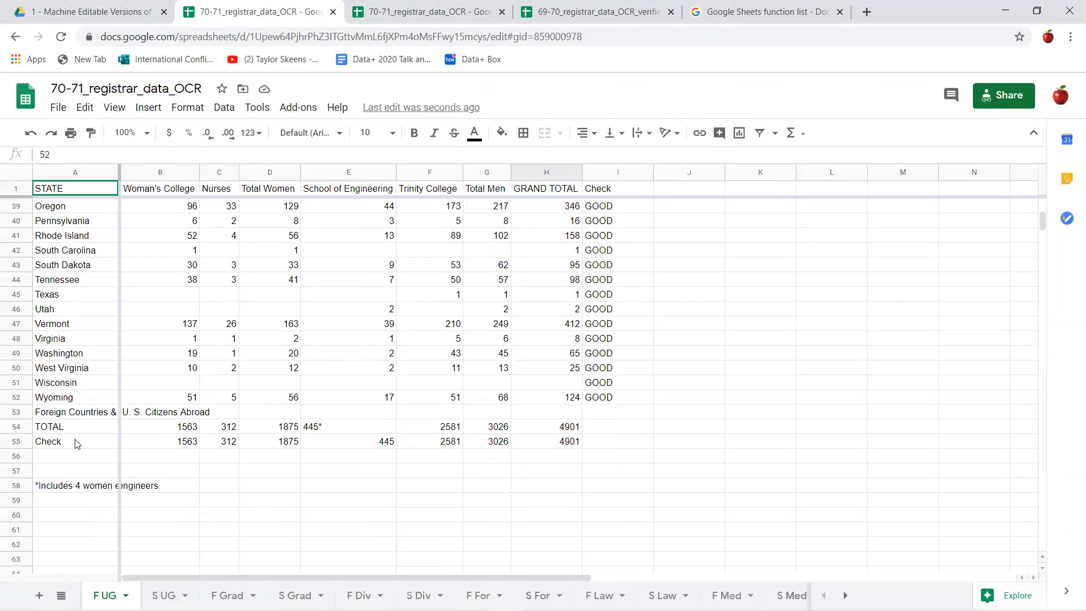
pyautogui.click(78, 443)
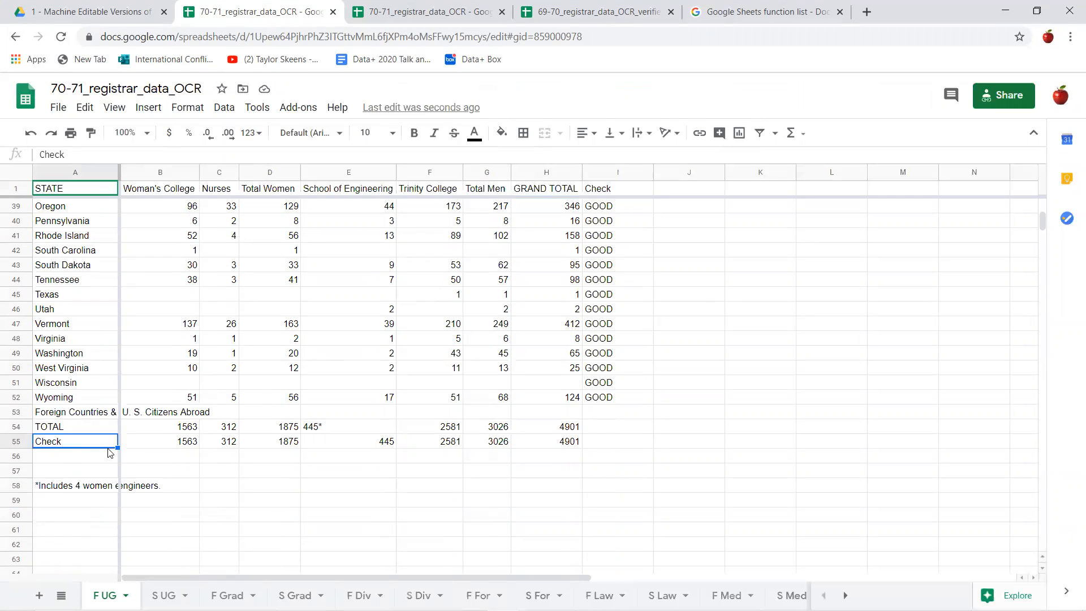
pyautogui.click(152, 447)
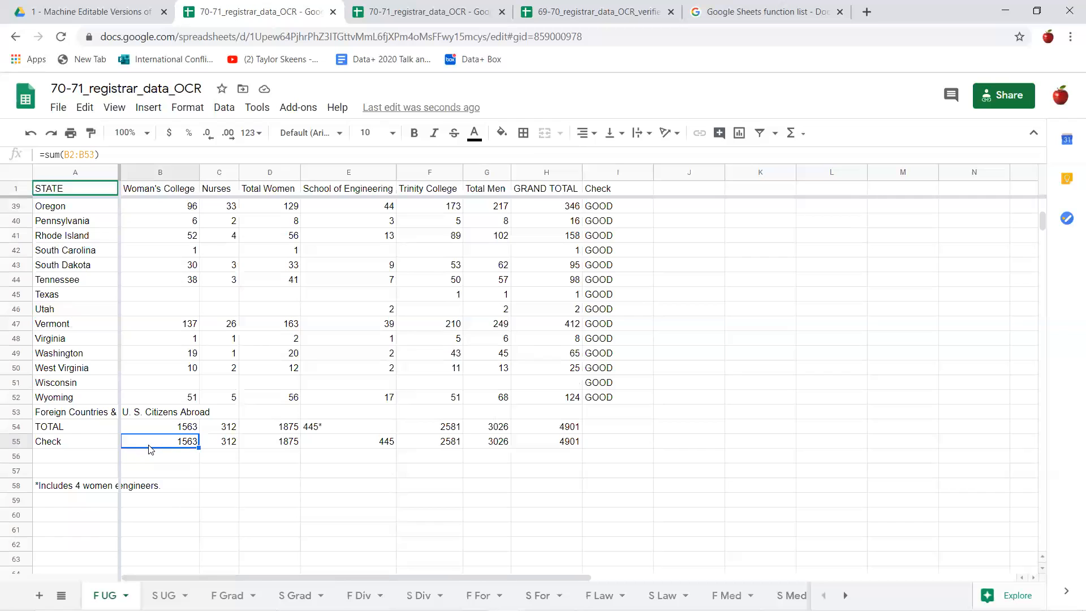
pyautogui.moveTo(195, 446); pyautogui.dragTo(573, 452)
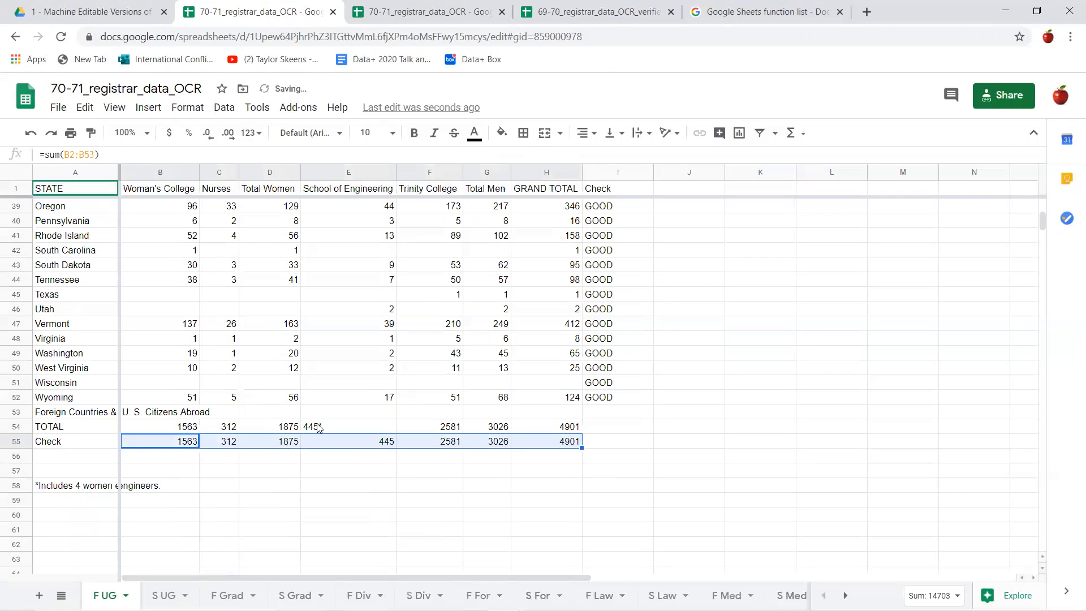
pyautogui.click(455, 462)
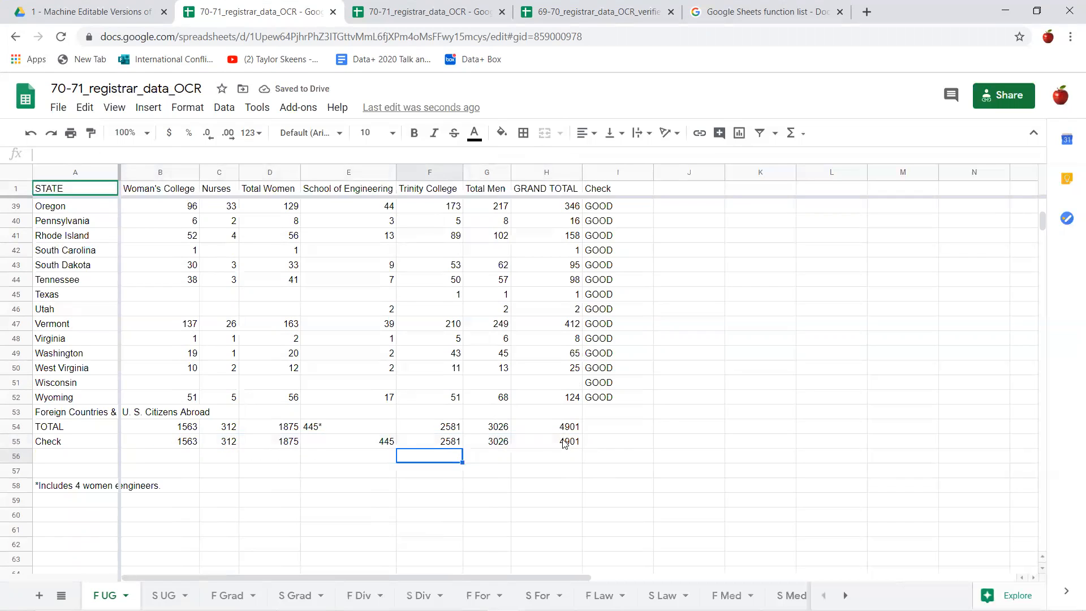
pyautogui.click(331, 432)
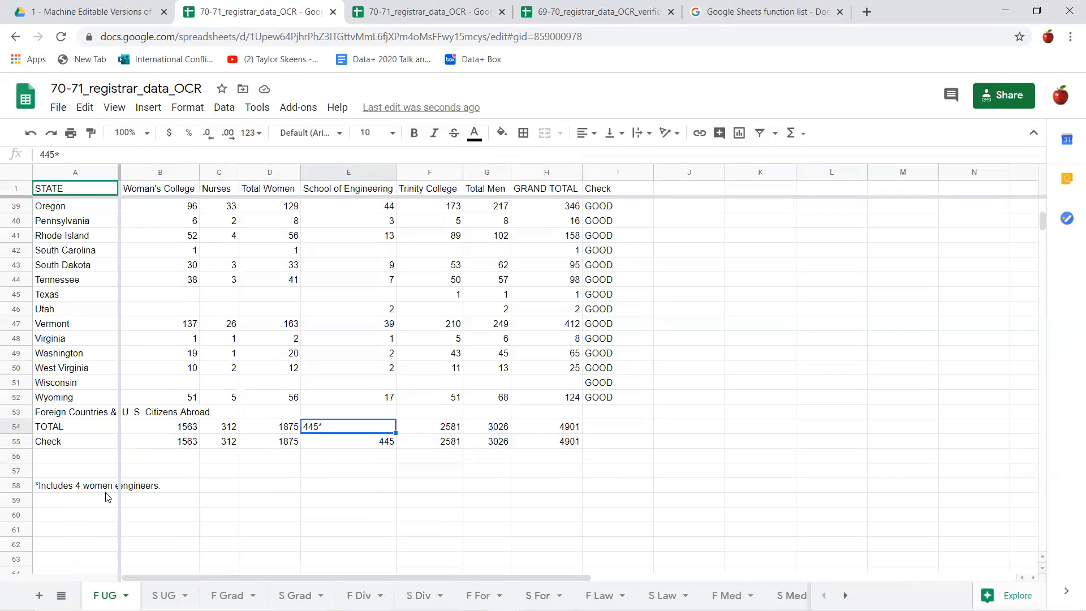
# - Copy the F UG sheet's Check column from its header through the Wyoming row, I1:I52
pyautogui.scroll(12, 529, 537)
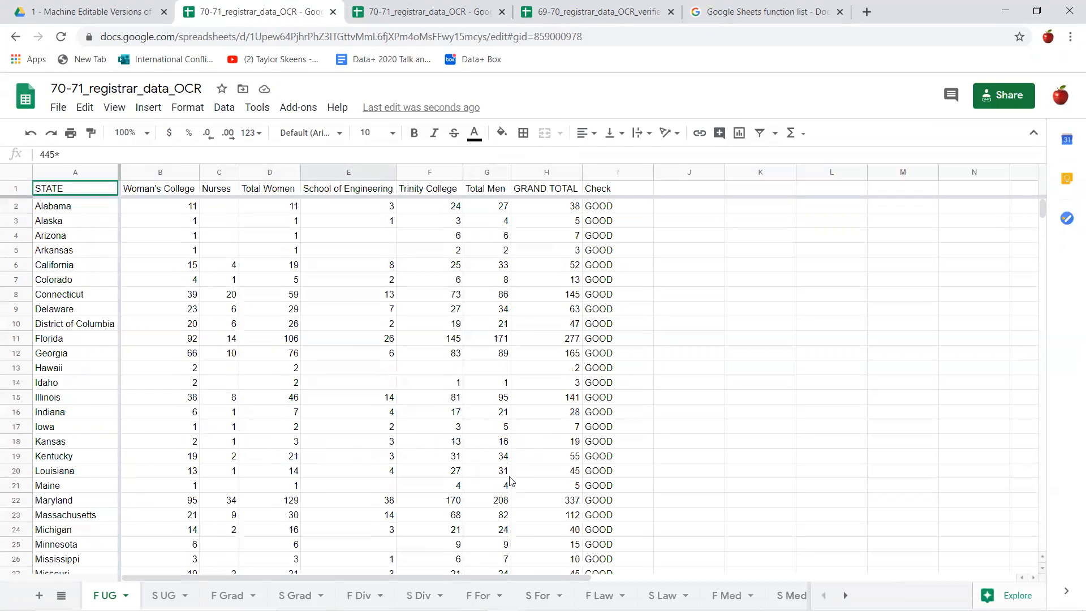
pyautogui.moveTo(604, 190); pyautogui.dragTo(628, 462)
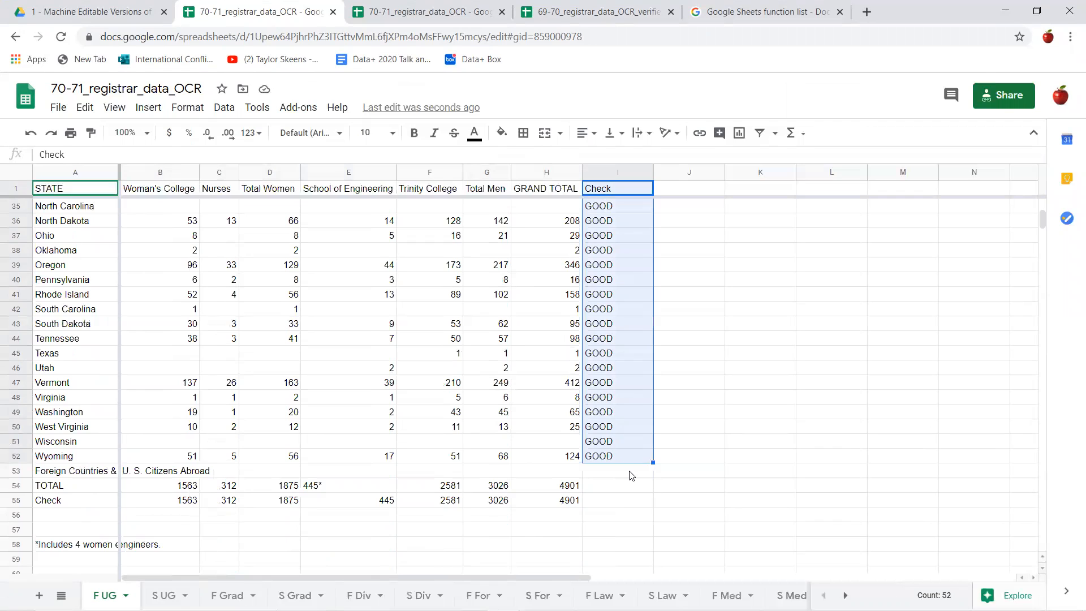
pyautogui.hotkey('ctrl', 'c')
pyautogui.scroll(11, 643, 328)
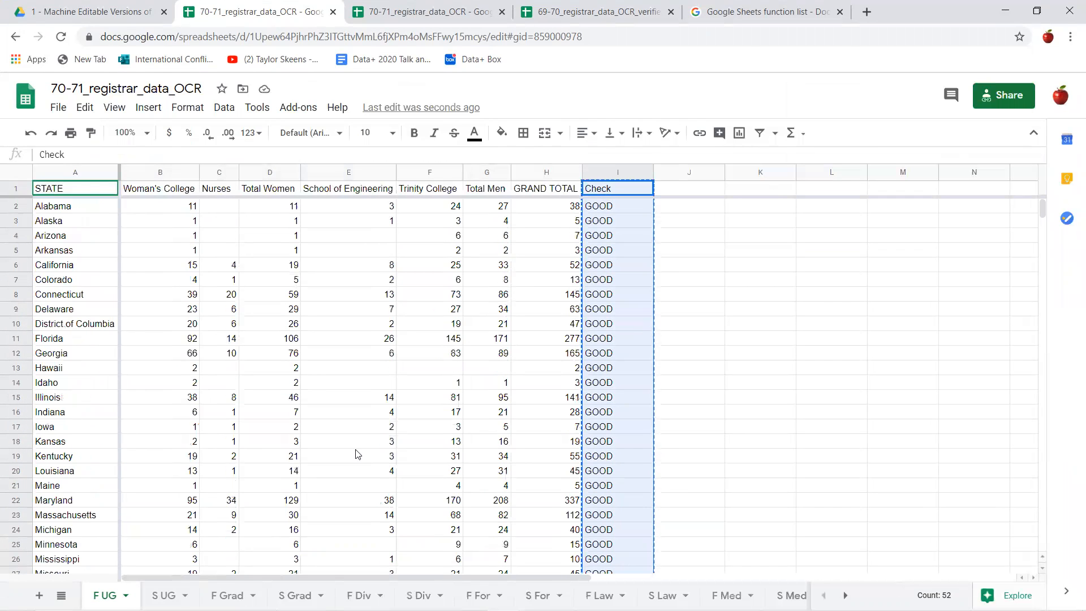
# - On the S UG sheet, insert a blank column before the Check column and delete the existing Check column
pyautogui.click(164, 596)
pyautogui.scroll(8, 636, 344)
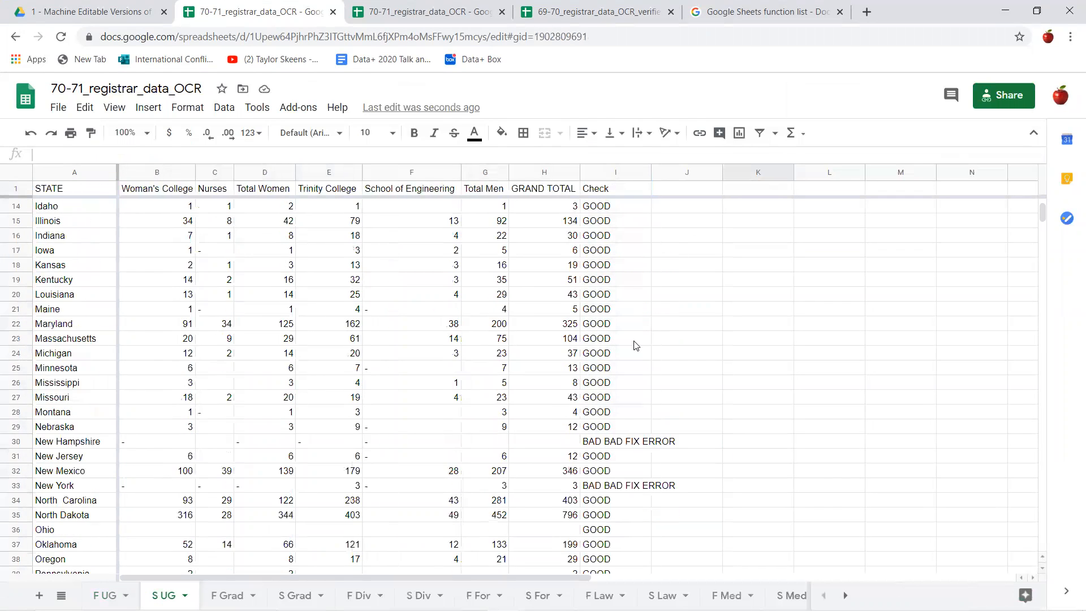
pyautogui.scroll(4, 635, 345)
pyautogui.rightClick(631, 189)
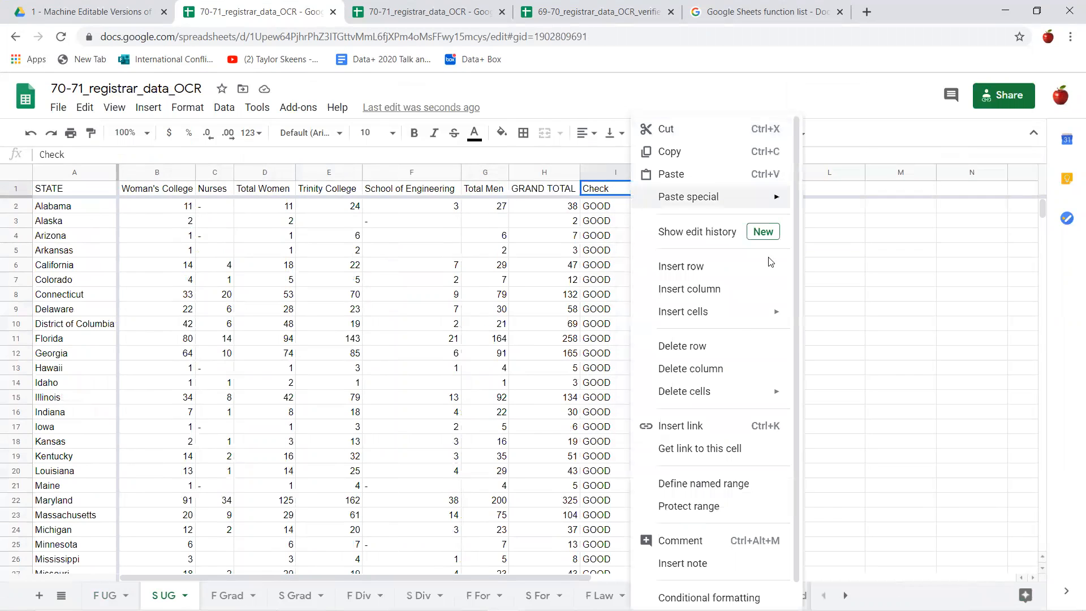
pyautogui.moveTo(751, 312)
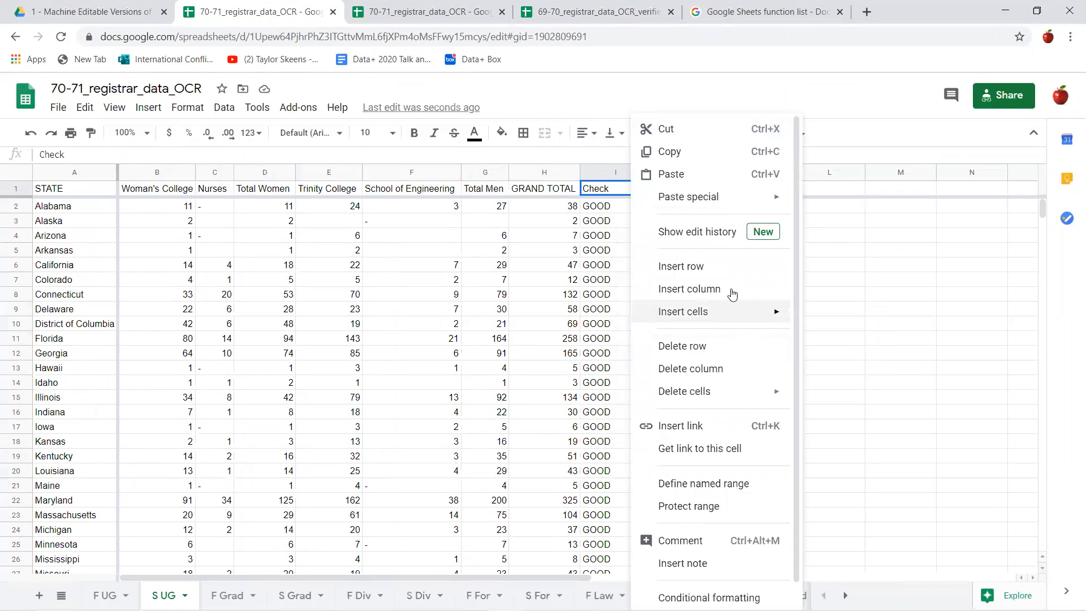
pyautogui.click(727, 289)
pyautogui.rightClick(681, 192)
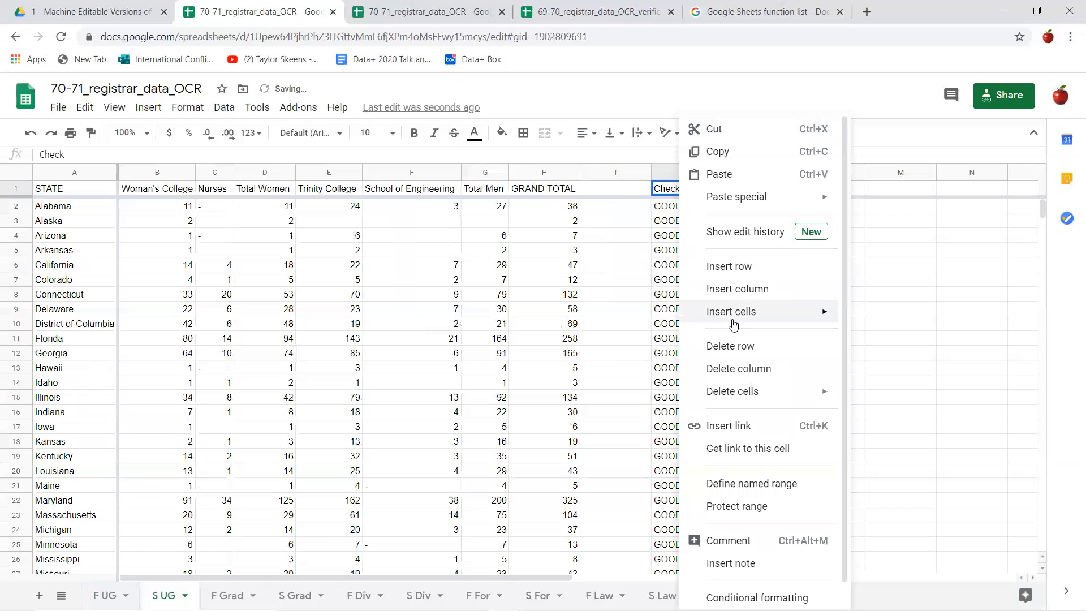
pyautogui.click(759, 369)
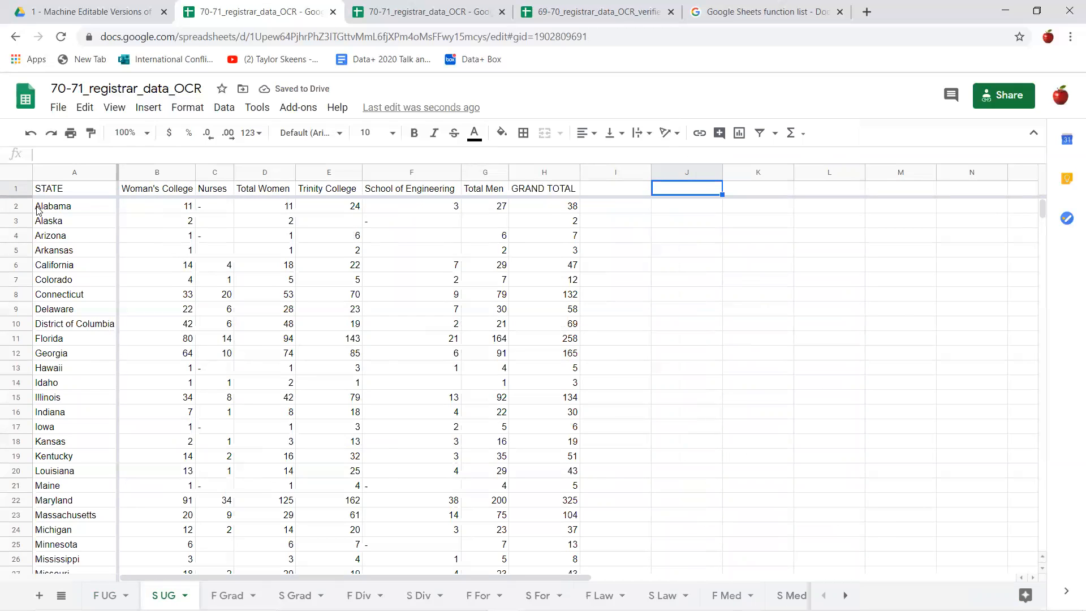
# - Paste the copied Check header and formulas into column I of the S UG sheet, starting at I1
pyautogui.click(614, 194)
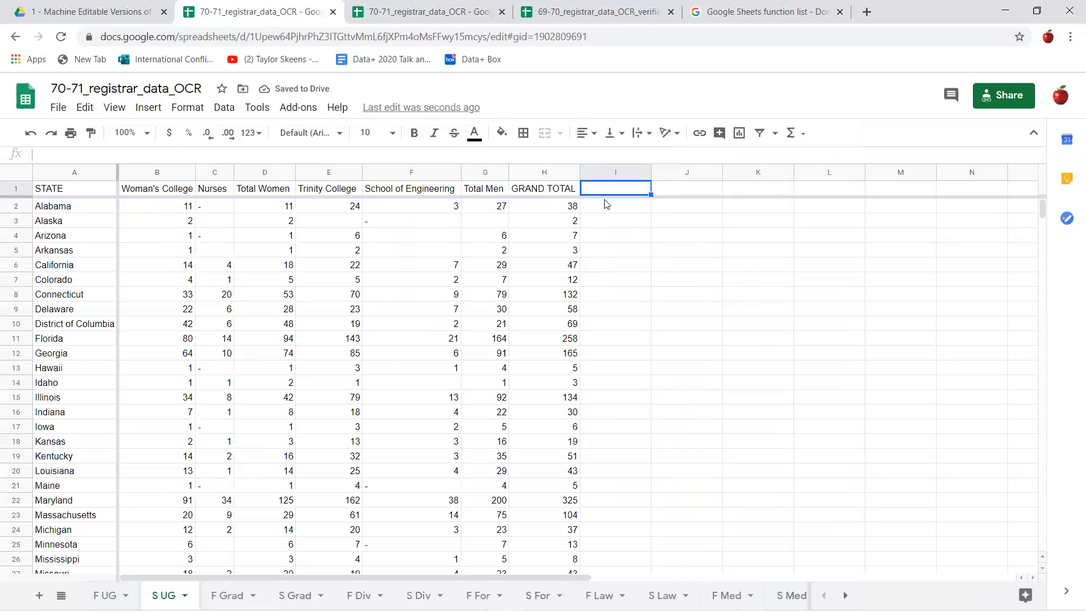
pyautogui.hotkey('ctrl', 'v')
pyautogui.scroll(-5, 637, 283)
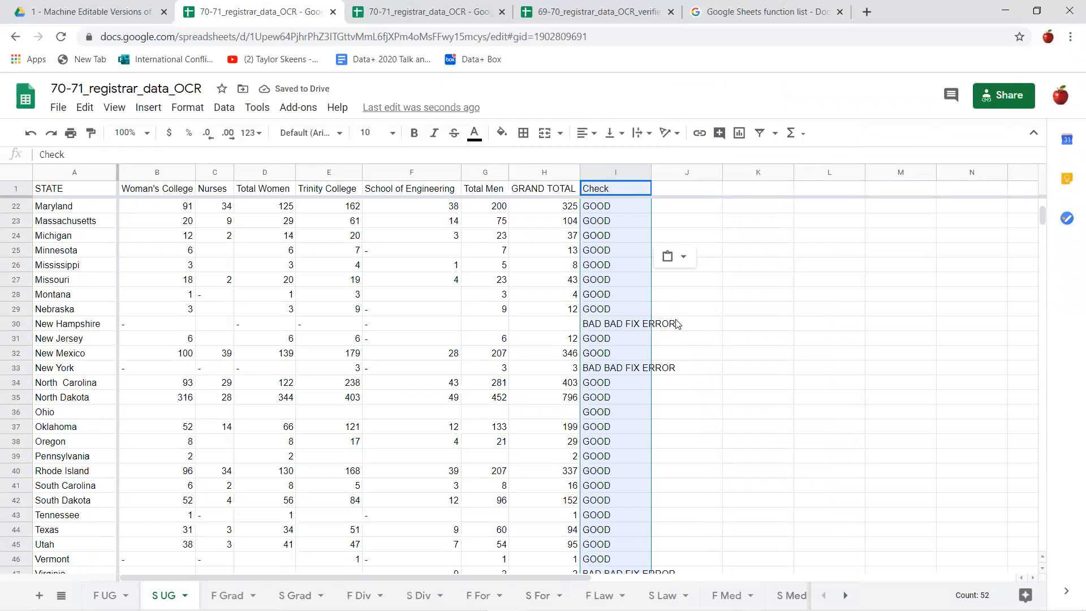
pyautogui.click(665, 338)
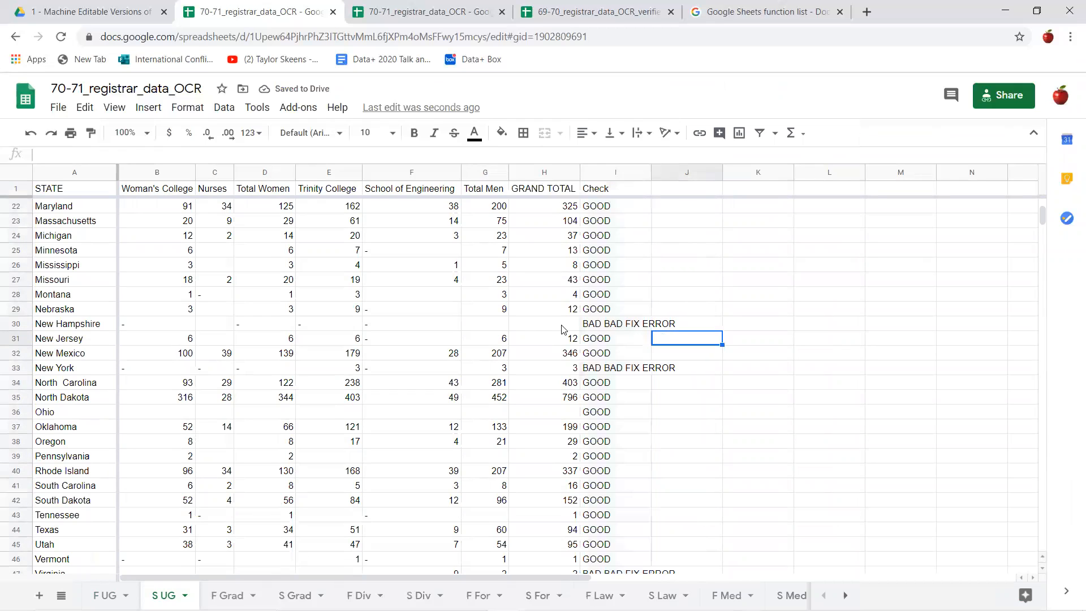
# - Try 0 as New Hampshire's grand total in H30, and clear the cell again
pyautogui.click(637, 326)
pyautogui.click(172, 323)
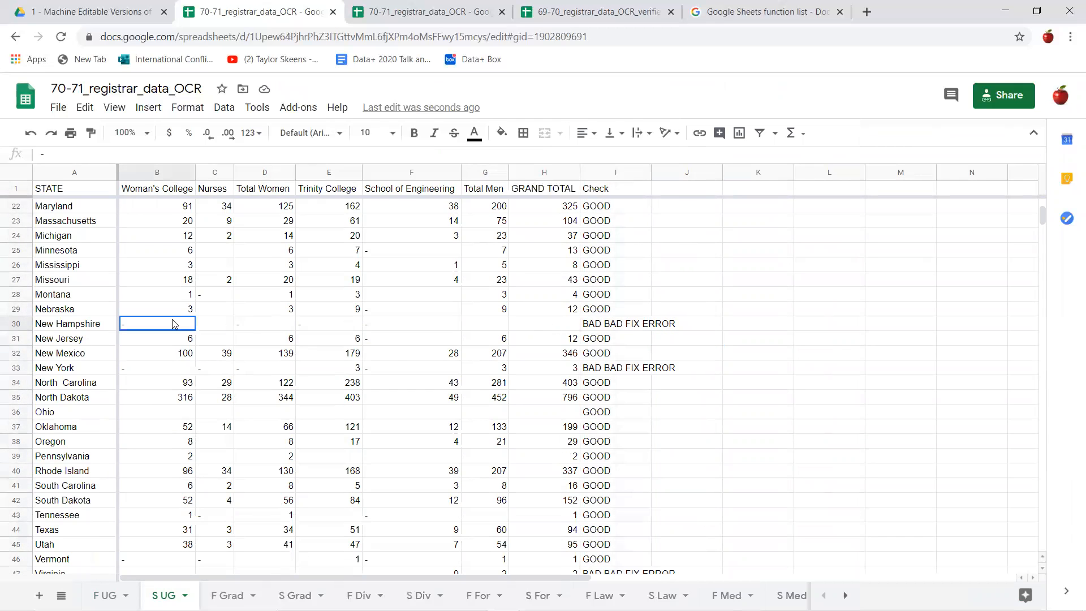
pyautogui.click(564, 328)
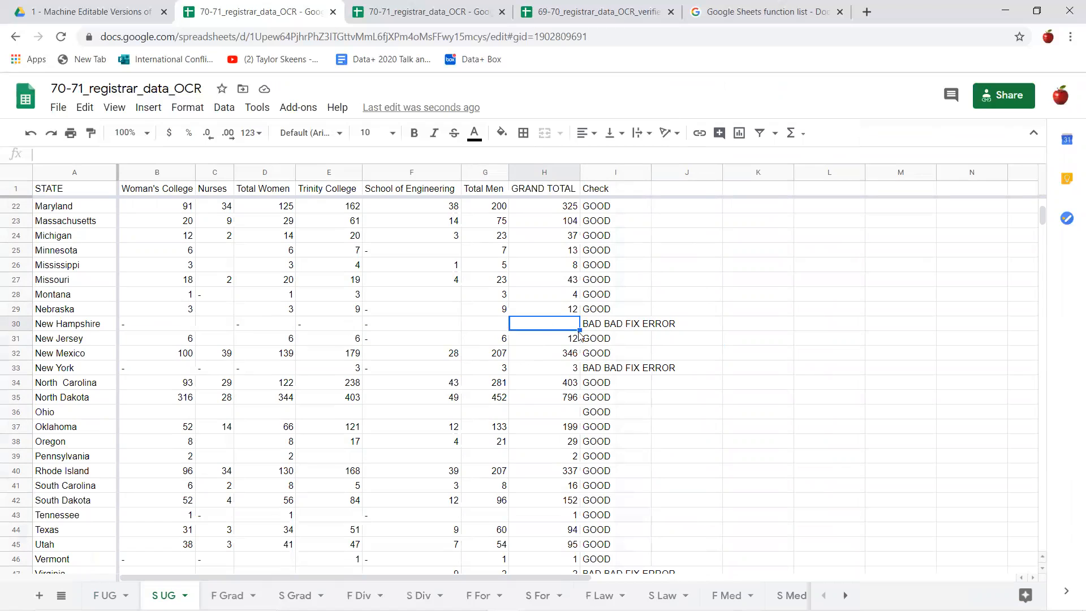
pyautogui.write('0')
pyautogui.press('Return')
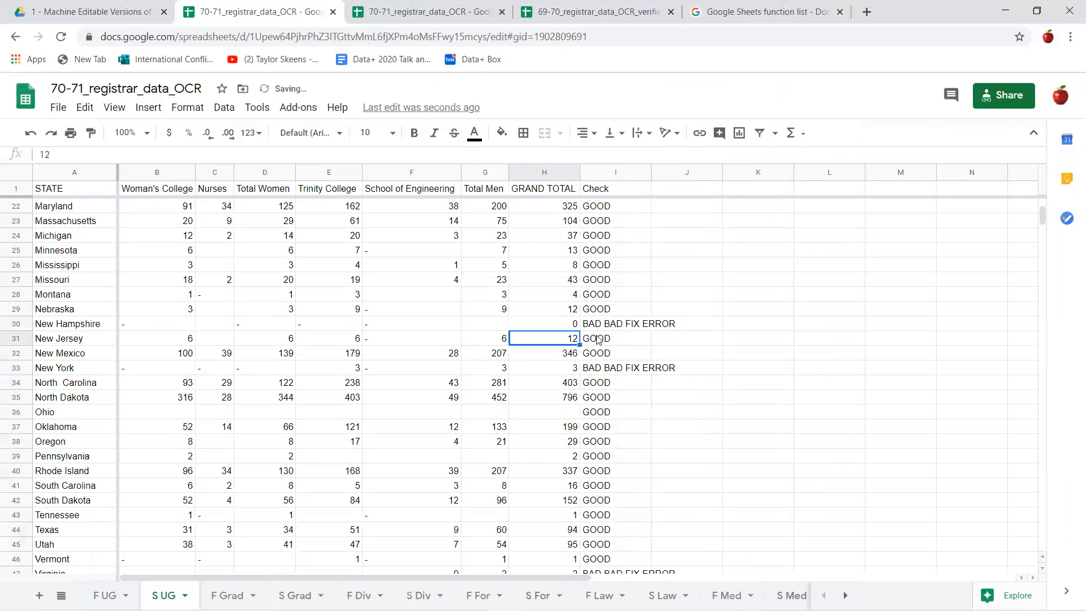
pyautogui.click(557, 324)
pyautogui.press('Delete')
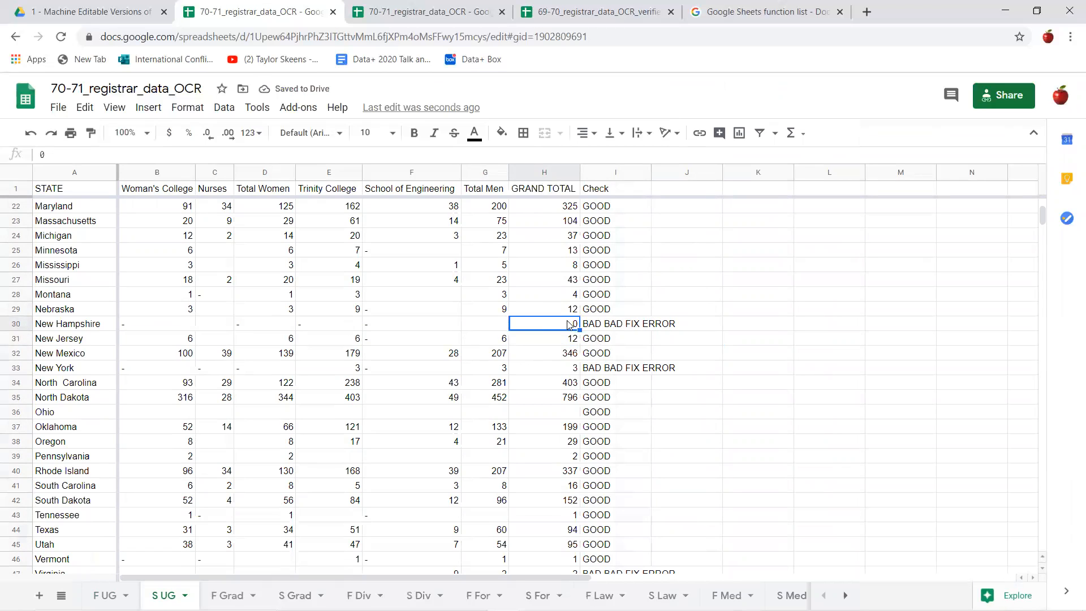
# - Examine the Check formulas and row values for Ohio, New York and Virginia on the S UG sheet
pyautogui.click(600, 416)
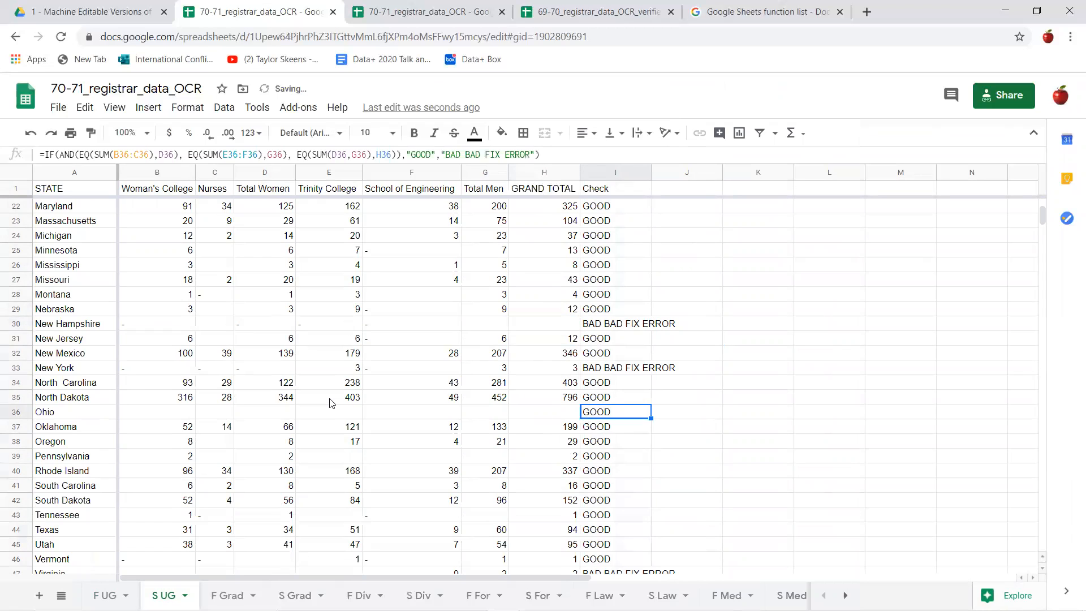
pyautogui.click(610, 373)
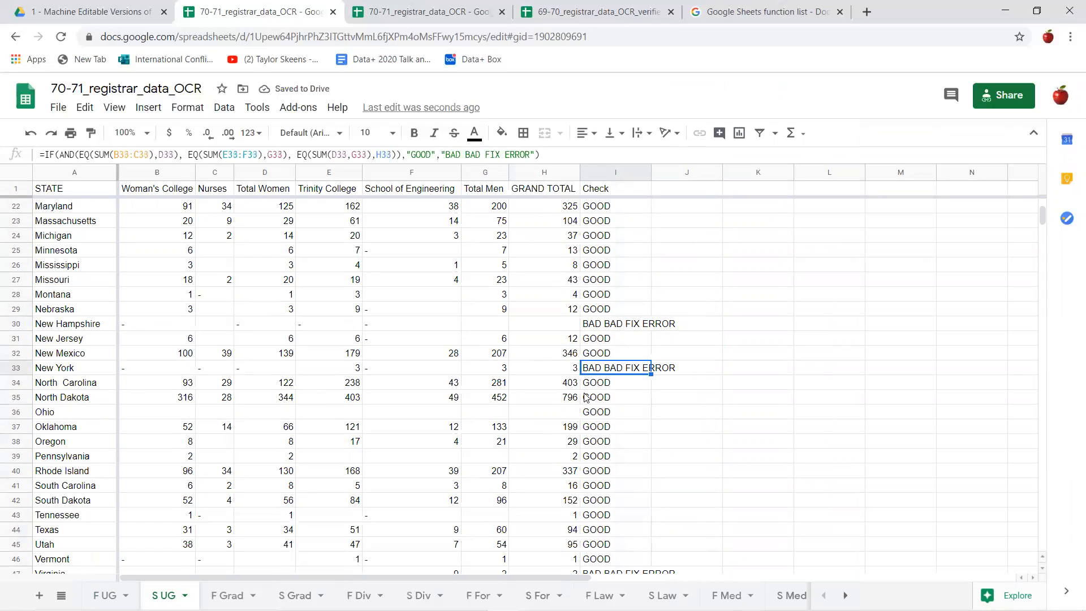
pyautogui.press('Right')
pyautogui.press('Left')
pyautogui.scroll(-3, 408, 400)
pyautogui.click(534, 403)
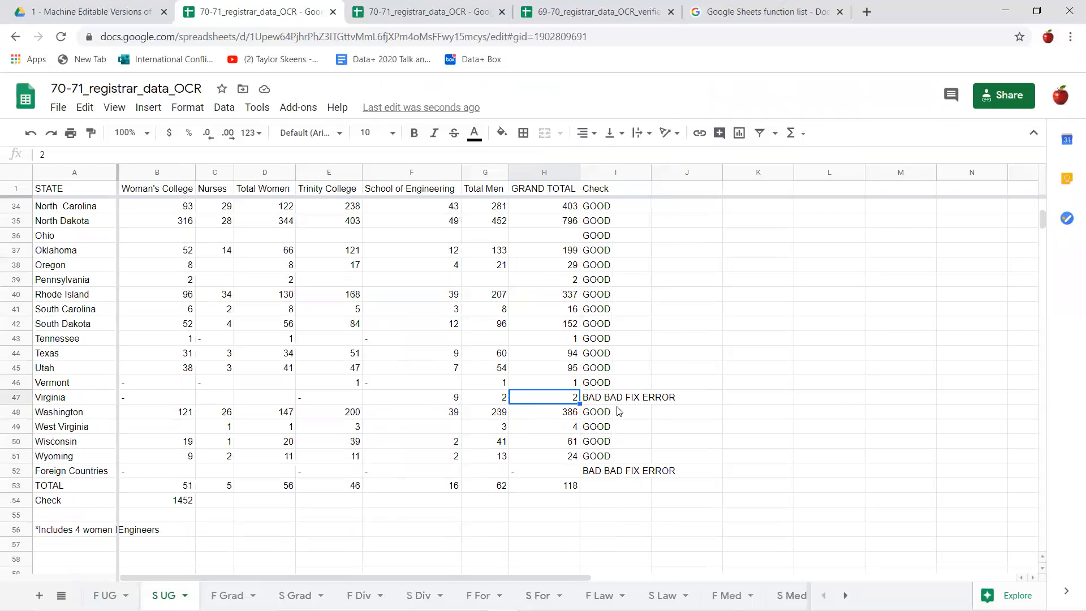
pyautogui.click(621, 397)
# - Review the whole S UG Check column from Alabama down to the Foreign Countries and TOTAL rows
pyautogui.scroll(-2, 574, 501)
pyautogui.scroll(-1, 574, 500)
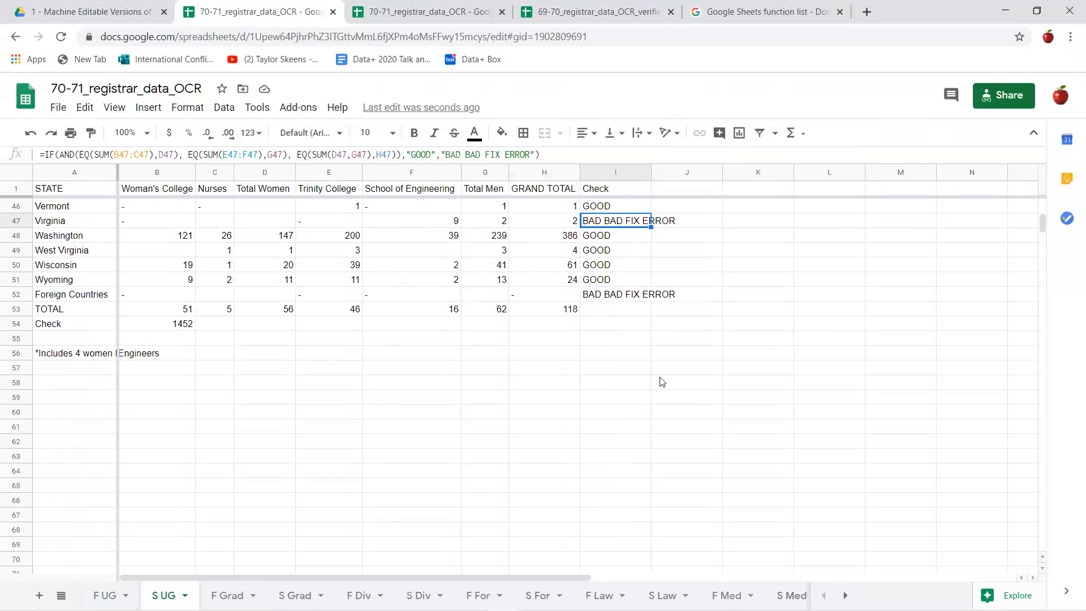
pyautogui.scroll(11, 244, 372)
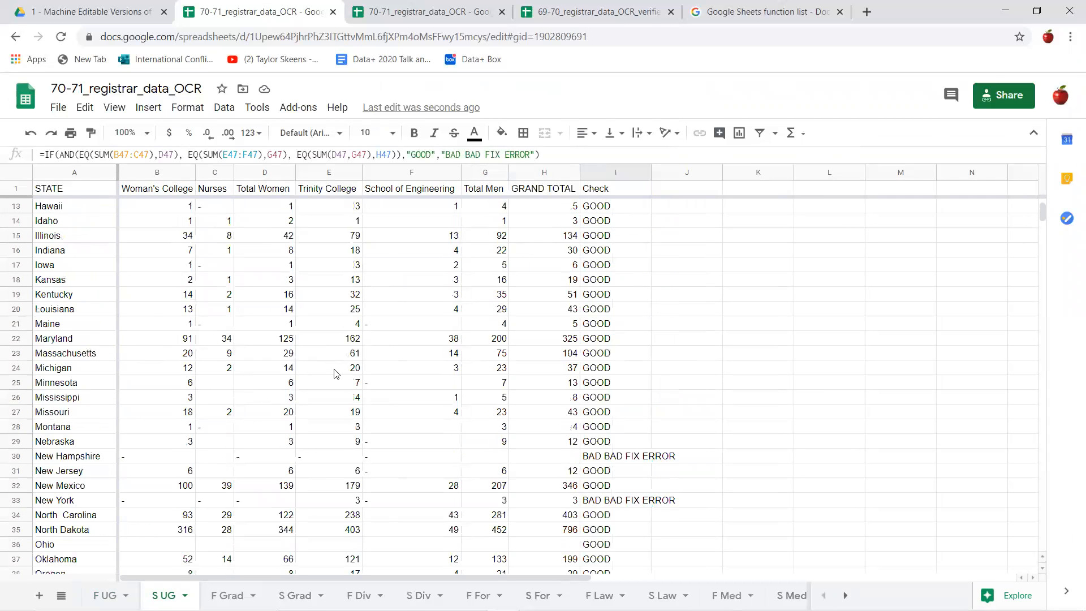
pyautogui.click(759, 359)
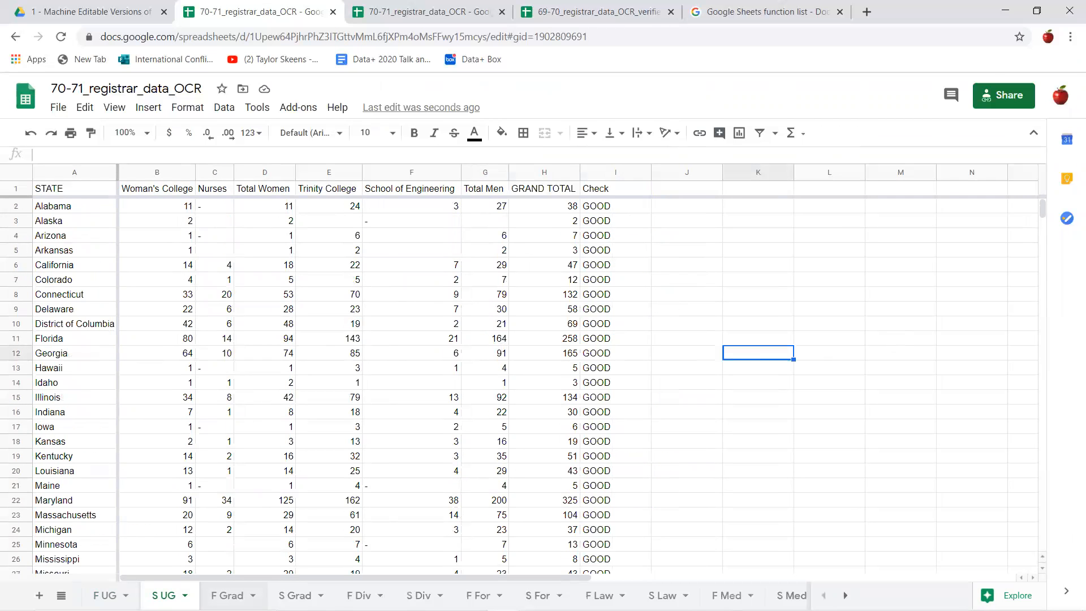
pyautogui.scroll(-7, 669, 383)
pyautogui.scroll(-4, 669, 383)
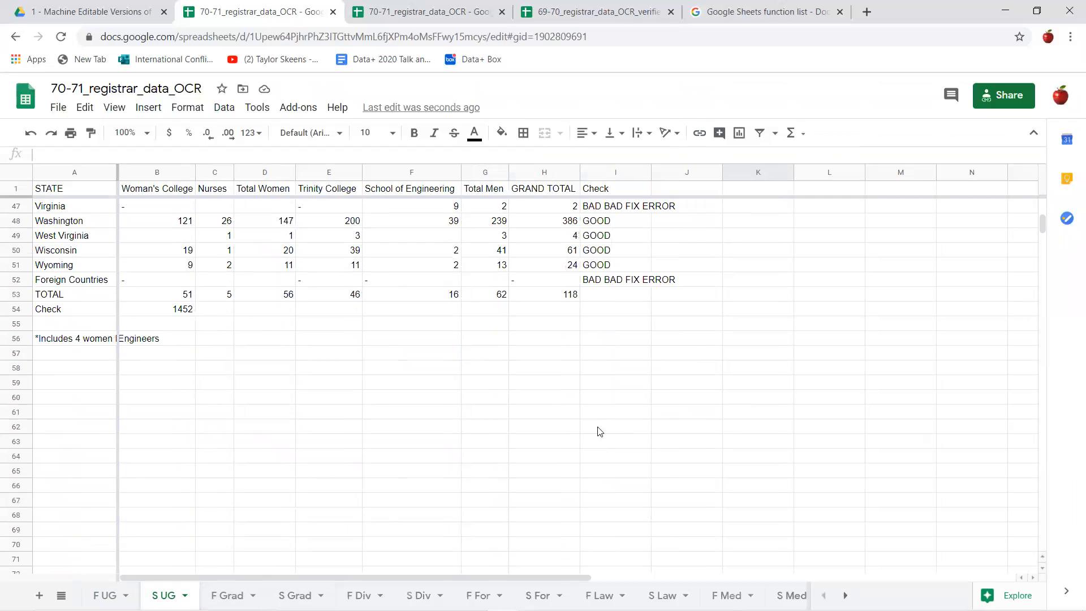
# - Review the F Grad sheet's Check column and bring up page 3 of the scanned PDF beside it for comparison
pyautogui.click(240, 595)
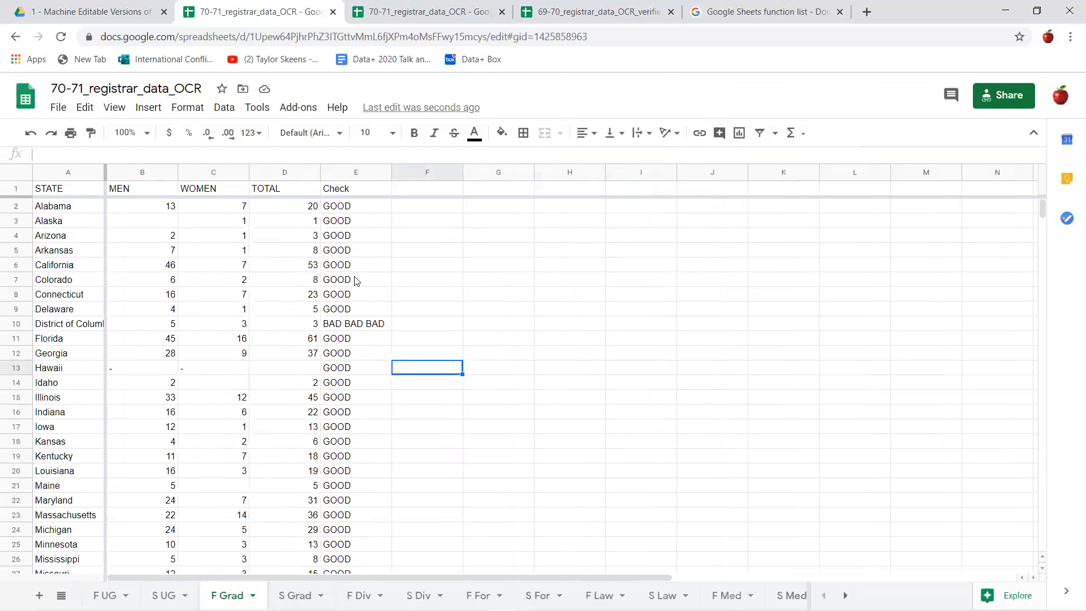
pyautogui.scroll(-8, 333, 217)
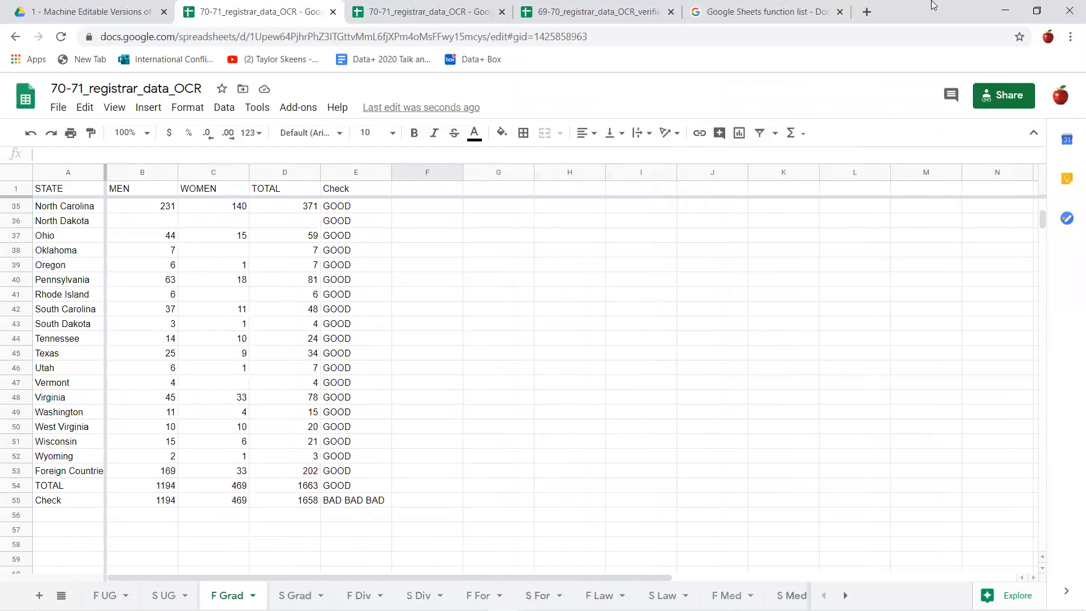
pyautogui.click(1037, 10)
pyautogui.scroll(-20, 277, 294)
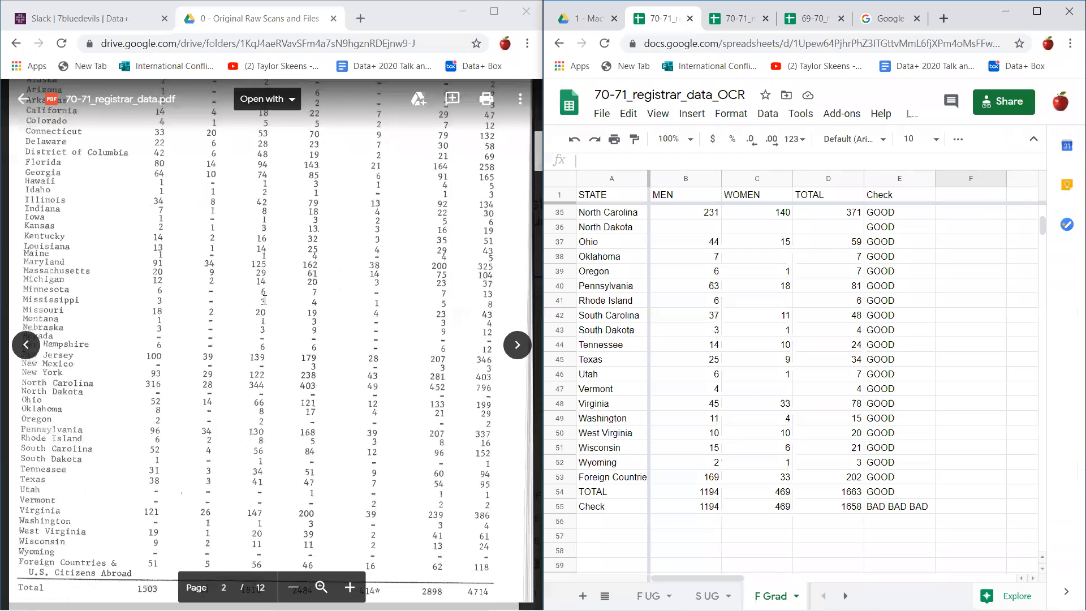
pyautogui.scroll(-3, 265, 300)
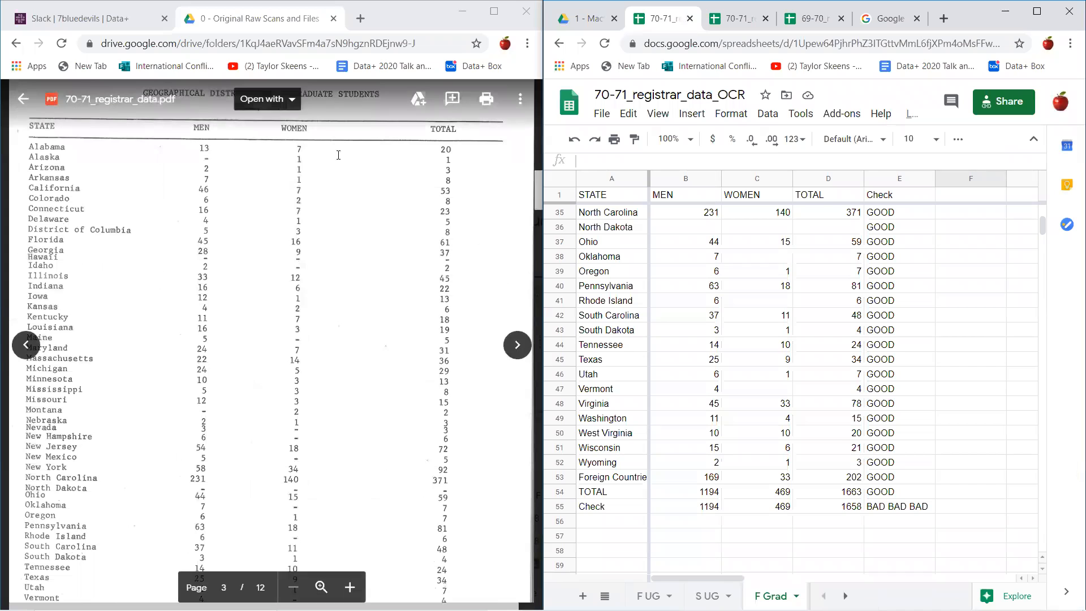
# - Correct the District of Columbia's TOTAL on the F Grad sheet to 8 to match the scan, and review the TOTAL and Check rows
pyautogui.scroll(10, 734, 212)
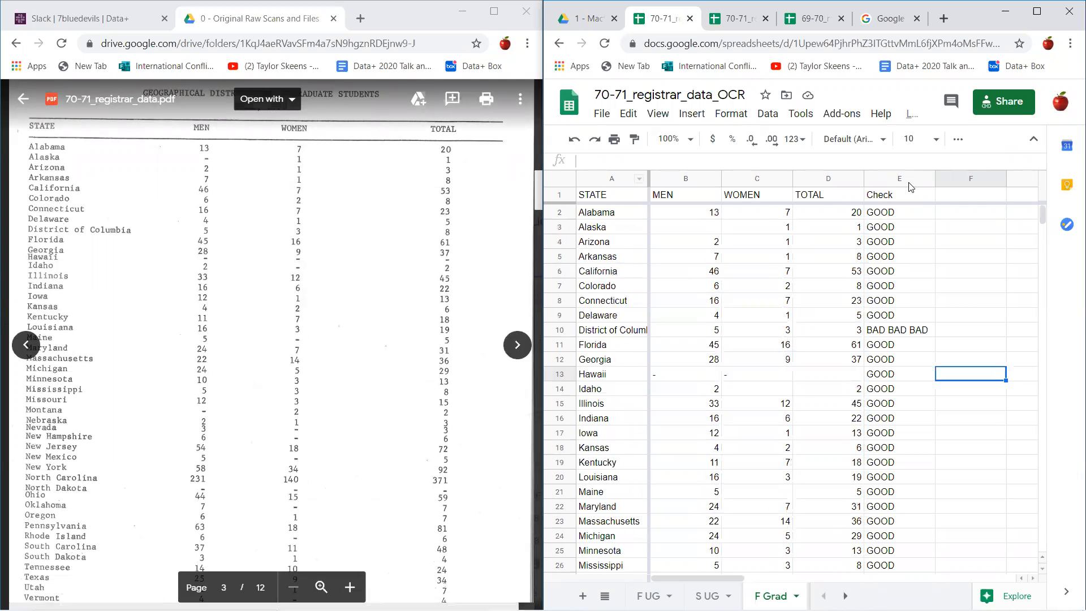
pyautogui.click(911, 218)
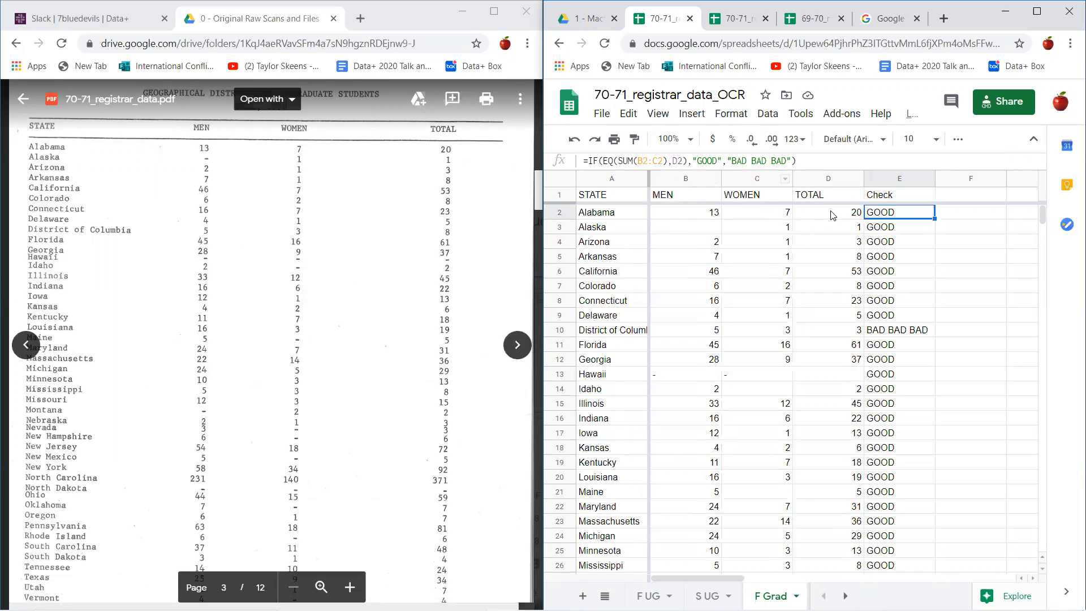
pyautogui.click(878, 336)
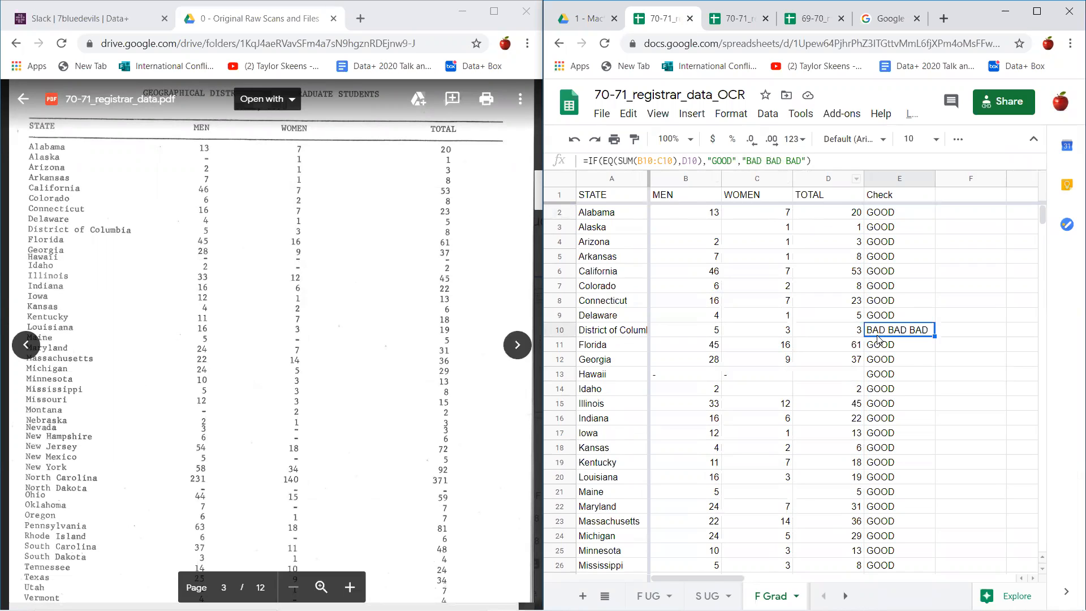
pyautogui.scroll(-10, 894, 359)
pyautogui.scroll(8, 895, 339)
pyautogui.scroll(3, 895, 324)
pyautogui.click(854, 333)
pyautogui.write('8')
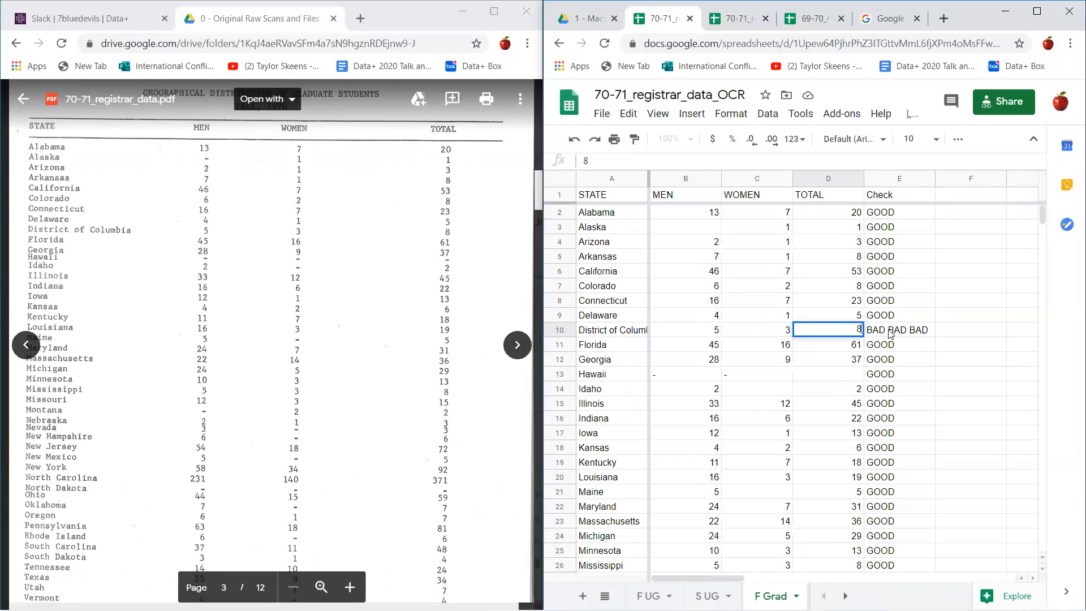
pyautogui.press('Return')
pyautogui.scroll(-10, 890, 333)
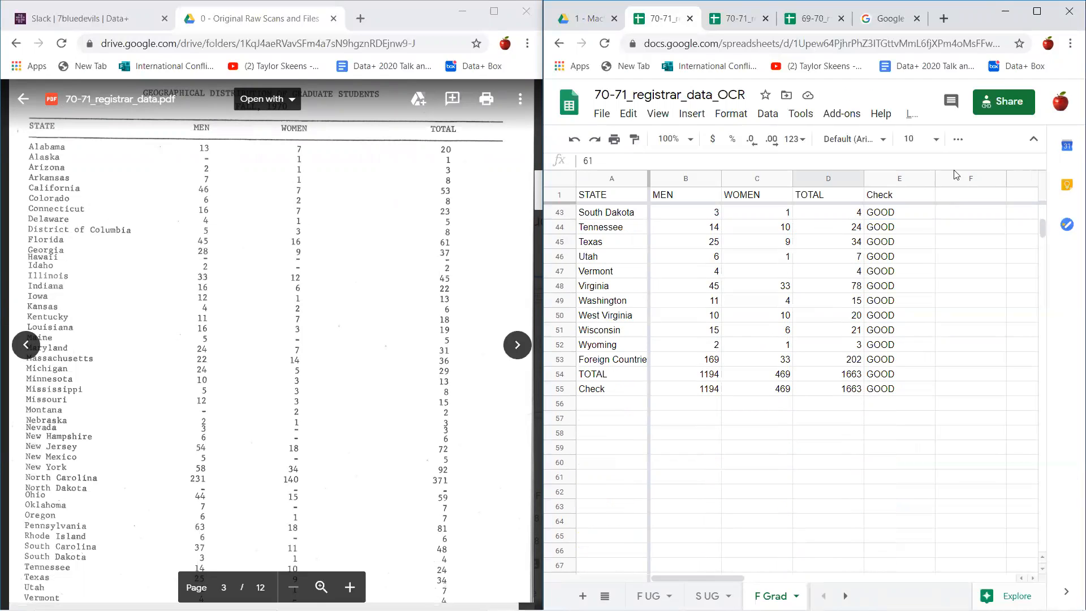
# - Maximize the spreadsheet window and open the file name 70-71_registrar_data_OCR for editing at its OCR suffix
pyautogui.click(1036, 12)
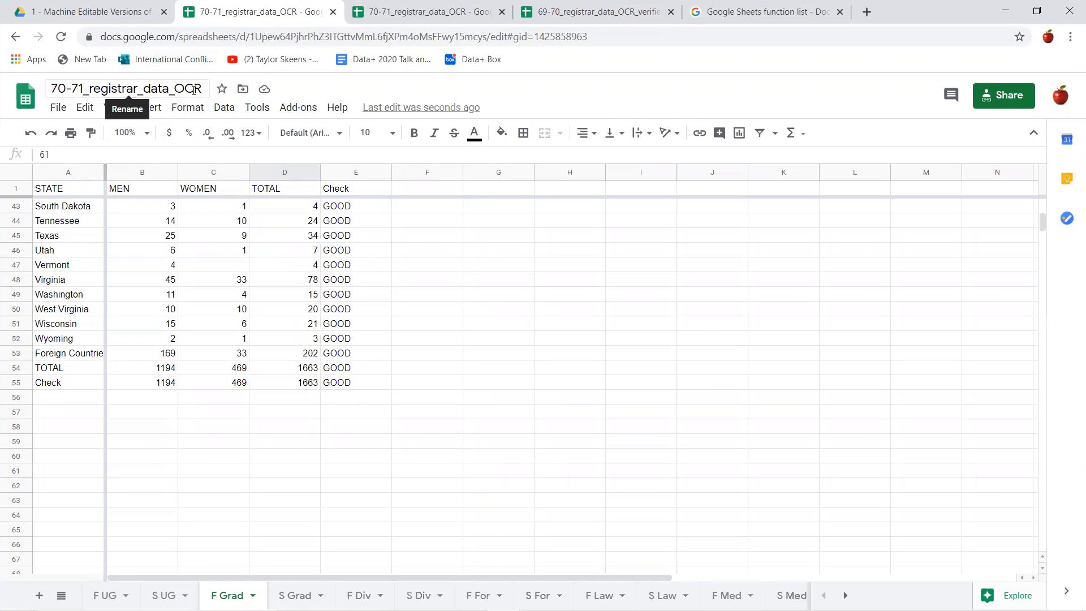
pyautogui.moveTo(179, 88); pyautogui.dragTo(206, 101)
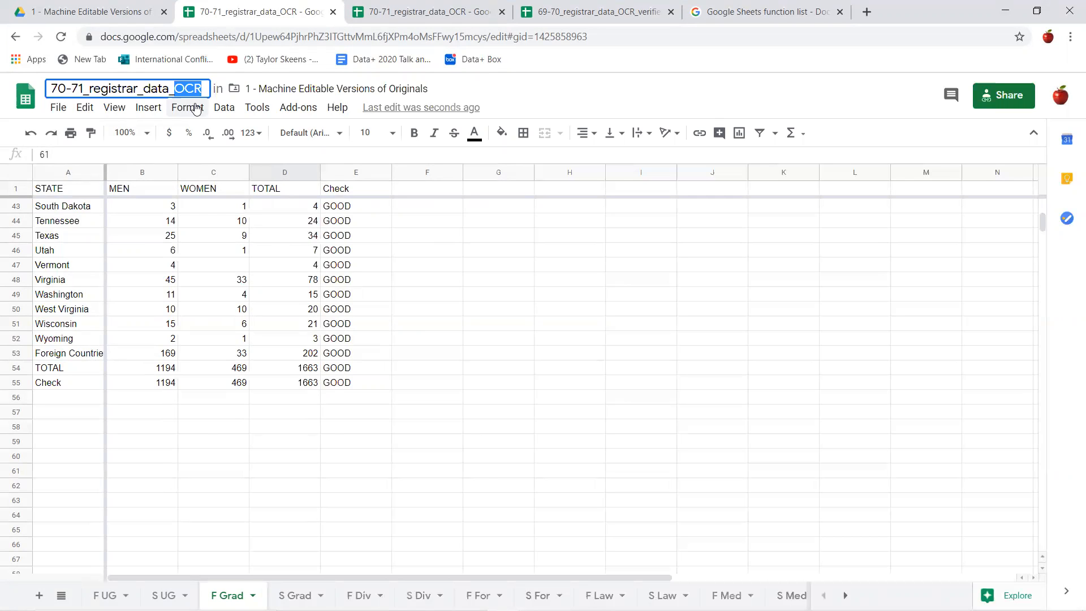
pyautogui.scroll(10, 452, 316)
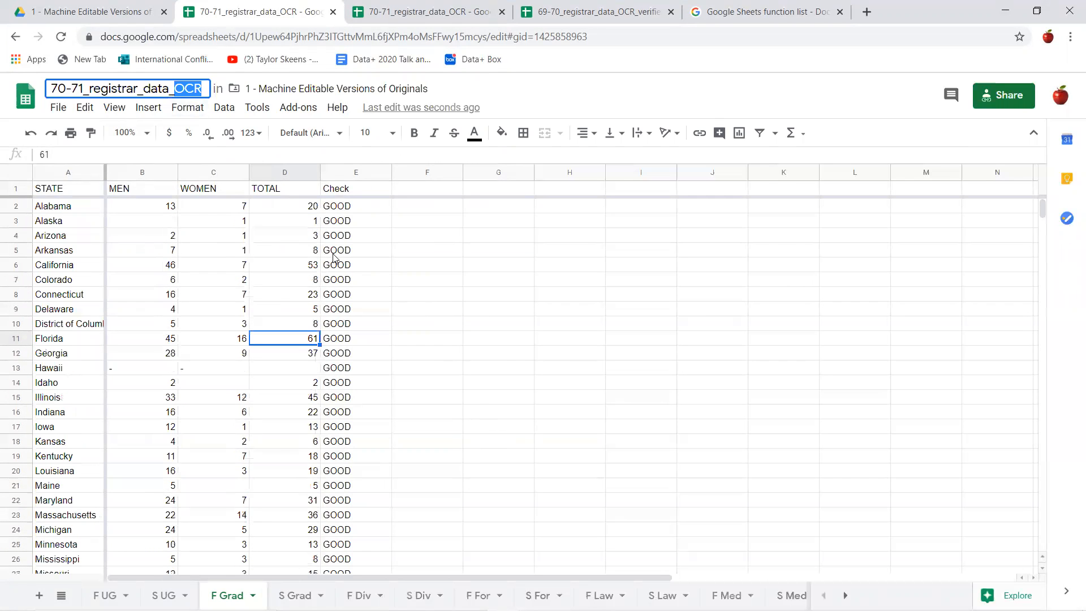
pyautogui.click(202, 88)
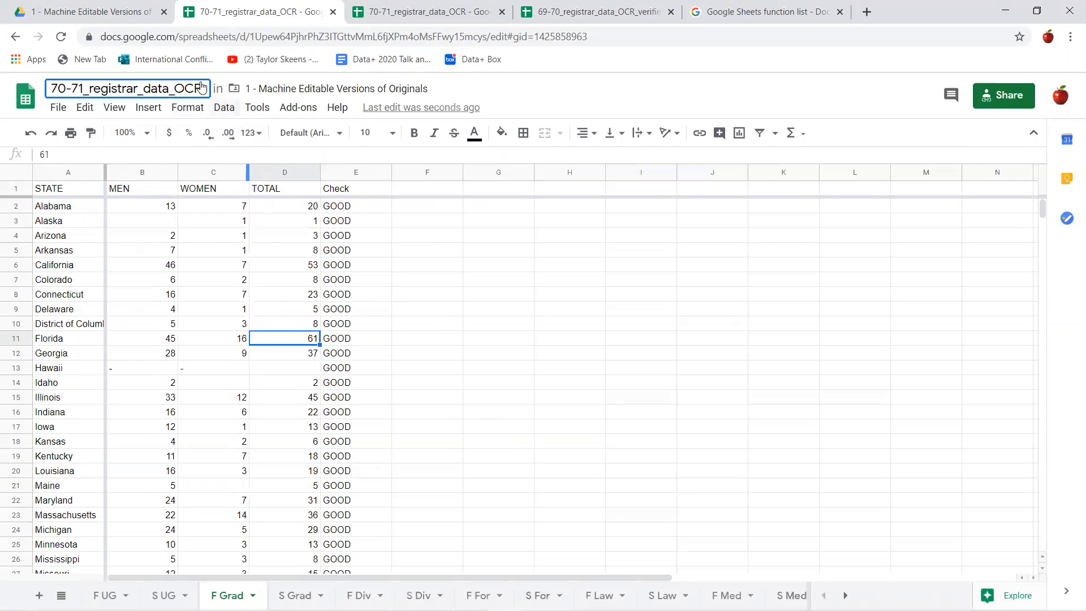
# - Look at how 69-70_registrar_data_OCR_verified is named in the Drive folder, and return to the F Grad sheet to review its Check column
pyautogui.click(91, 11)
pyautogui.click(278, 236)
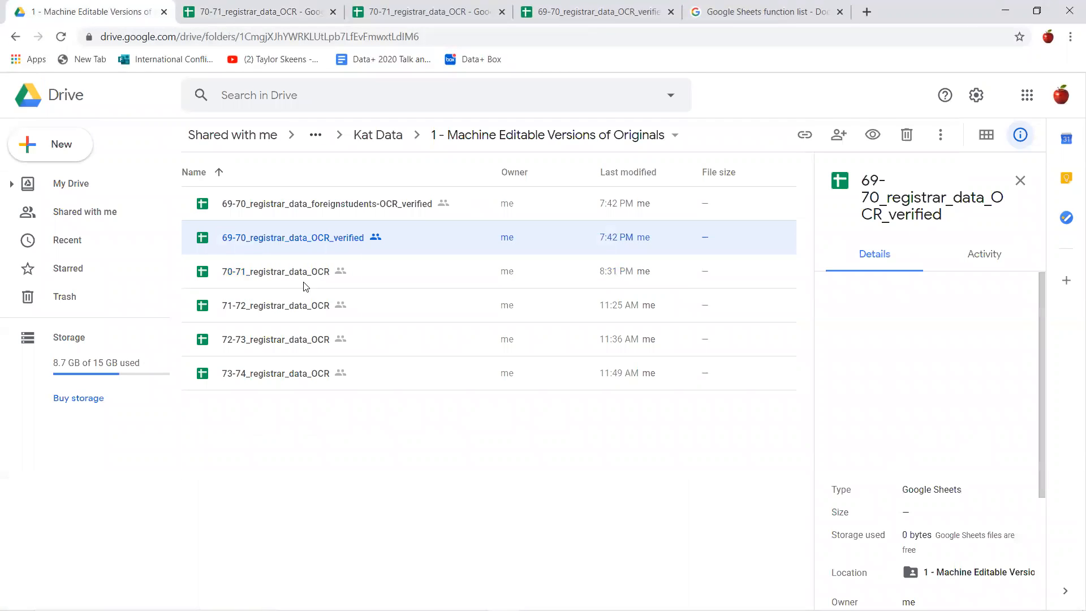
pyautogui.click(268, 7)
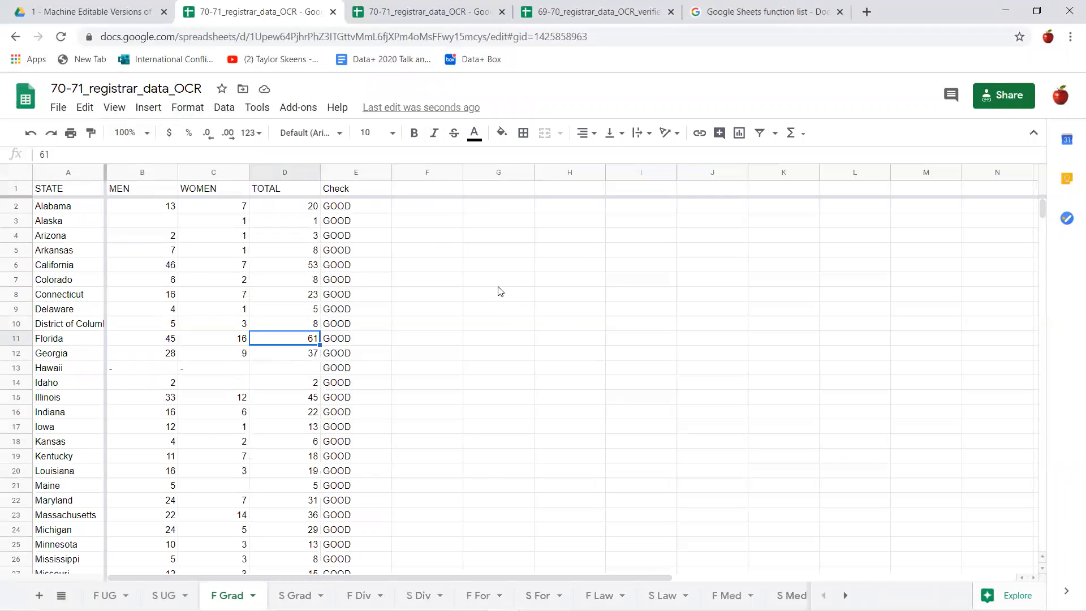
pyautogui.scroll(-15, 492, 294)
pyautogui.scroll(15, 457, 289)
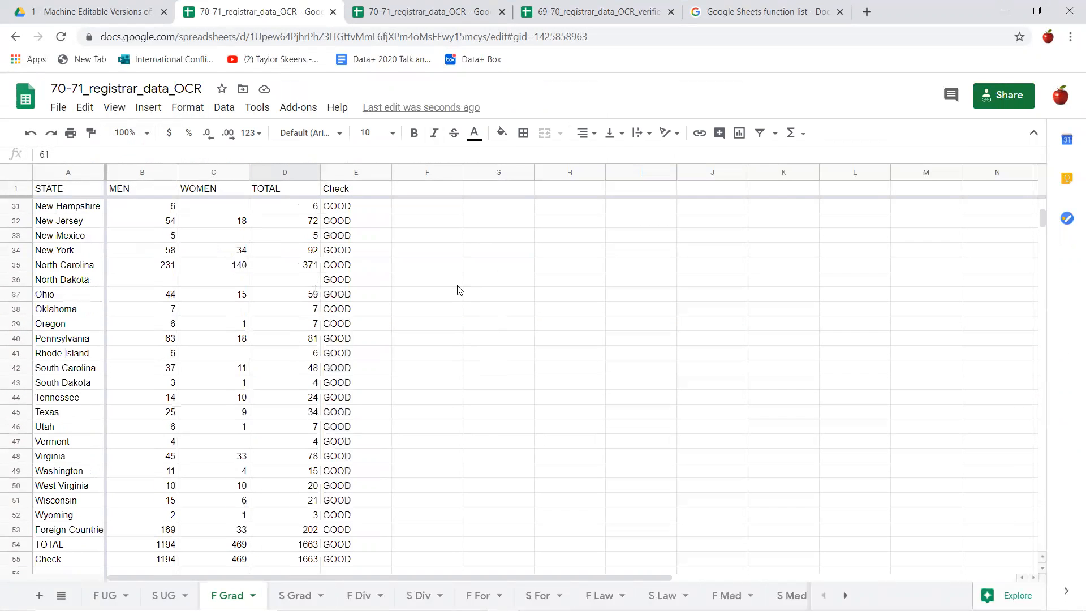